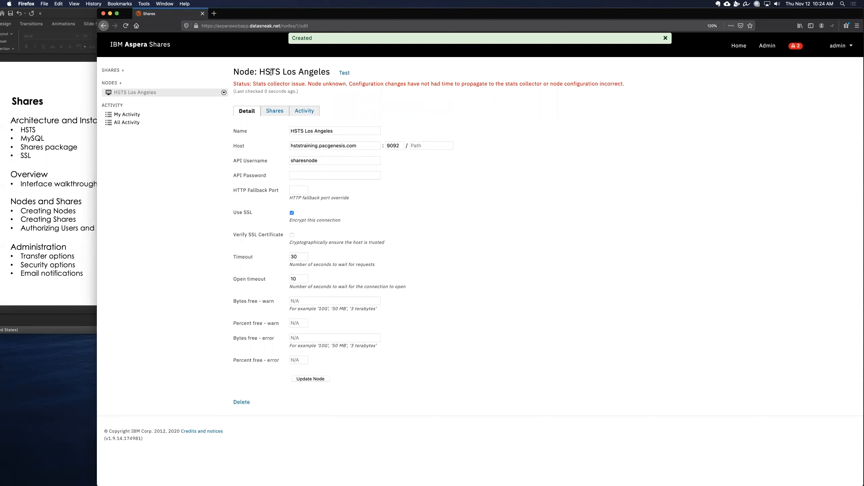
# Step: Test the HSTS Los Angeles node's connection
pyautogui.tripleClick(392, 82)
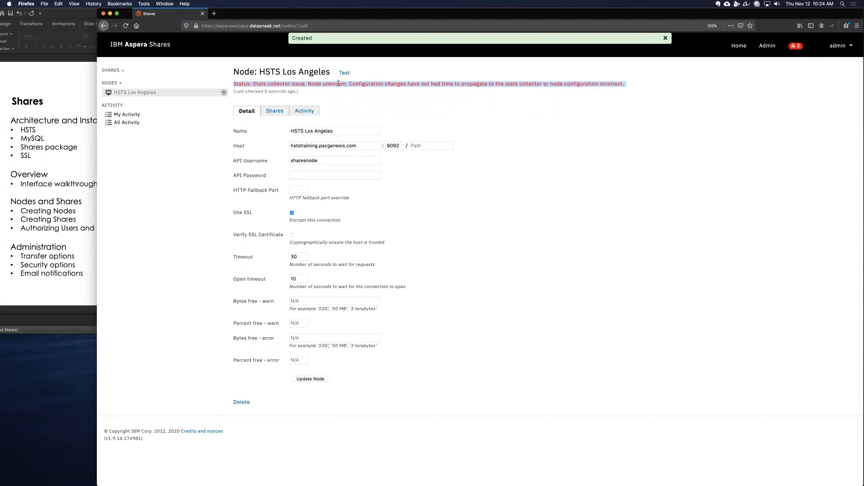
pyautogui.click(342, 73)
pyautogui.tripleClick(249, 85)
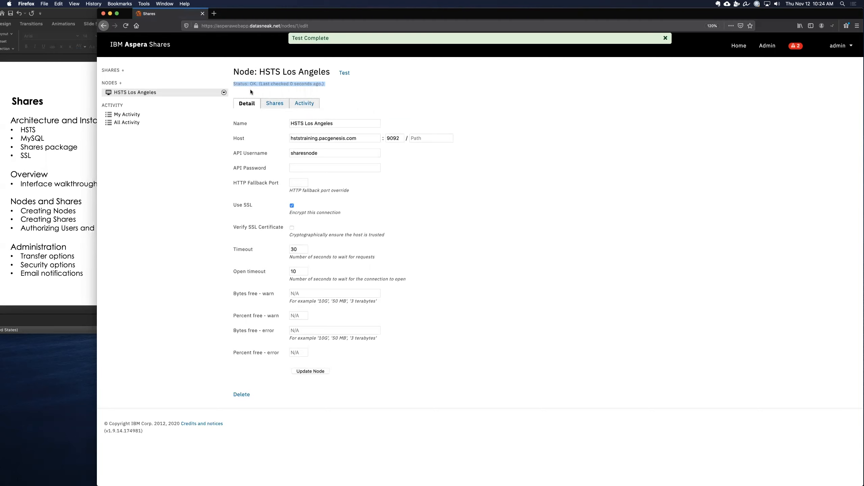
# Step: Browse the HSTS Los Angeles node and create a new folder named LAingest
pyautogui.click(145, 93)
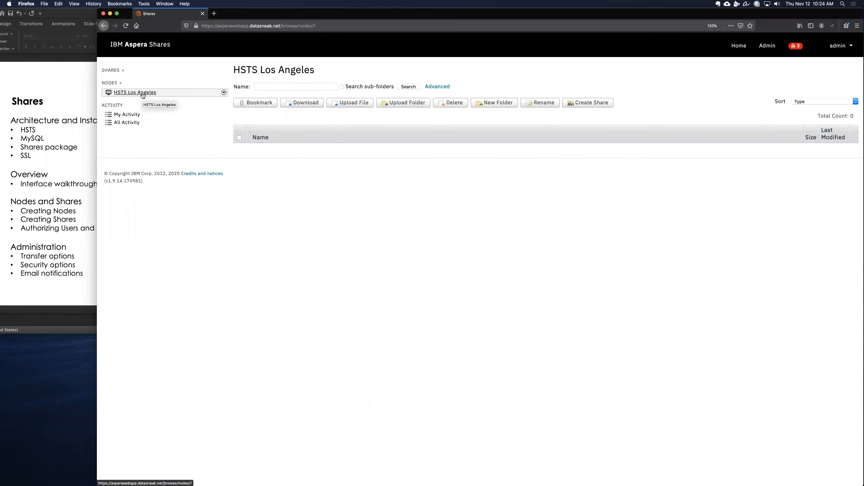
pyautogui.click(137, 95)
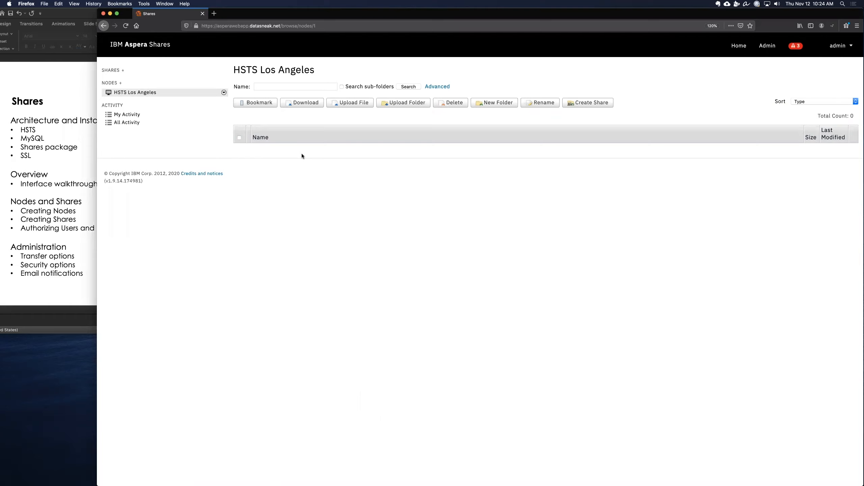
pyautogui.click(484, 103)
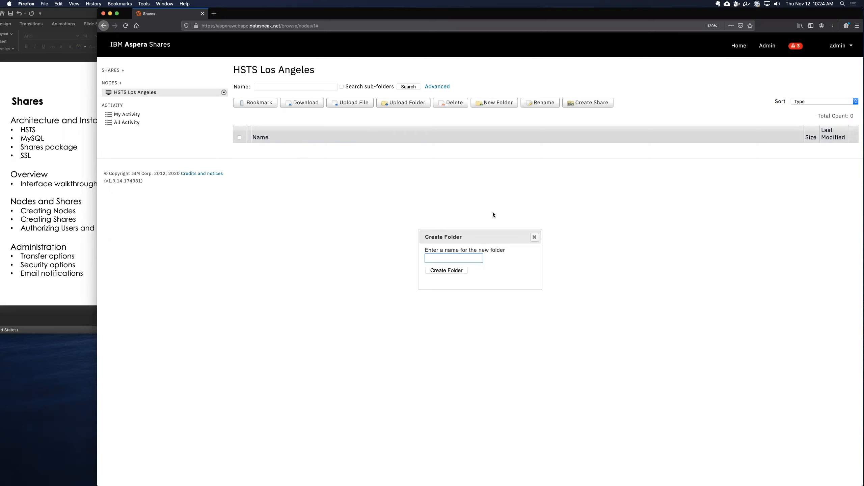
pyautogui.write('LAingest')
pyautogui.press('Return')
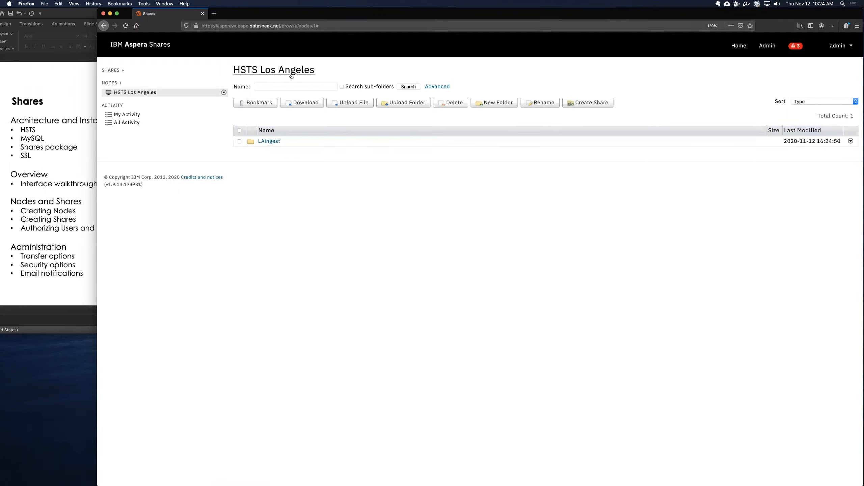
# Step: Switch to the terminal's awstest1 session and list the contents of /sharesdata/
pyautogui.click(487, 472)
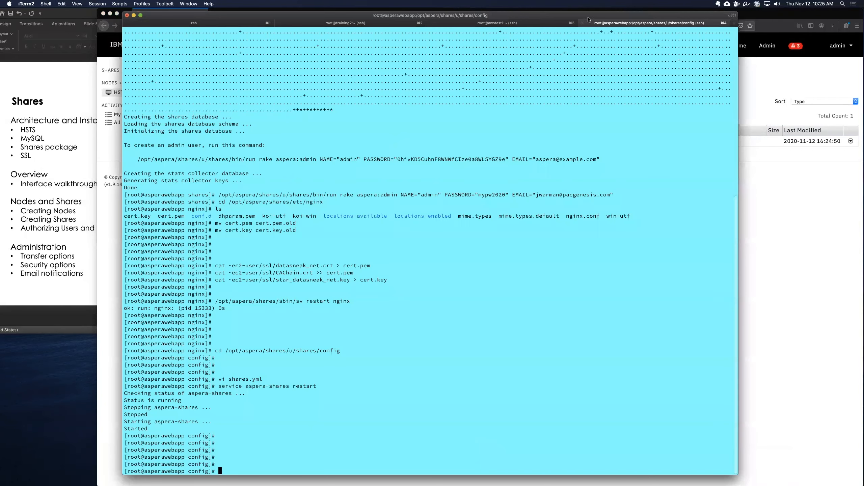
pyautogui.click(530, 26)
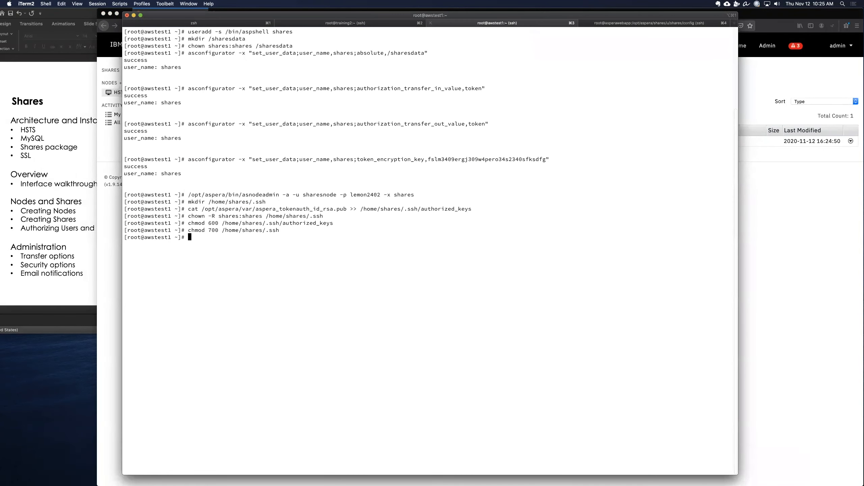
pyautogui.press('Return')
pyautogui.press('Return')
pyautogui.write('ls -l /shares/da')
pyautogui.press('BackSpace')
pyautogui.press('BackSpace')
pyautogui.press('BackSpace')
pyautogui.write('data/')
pyautogui.press('Return')
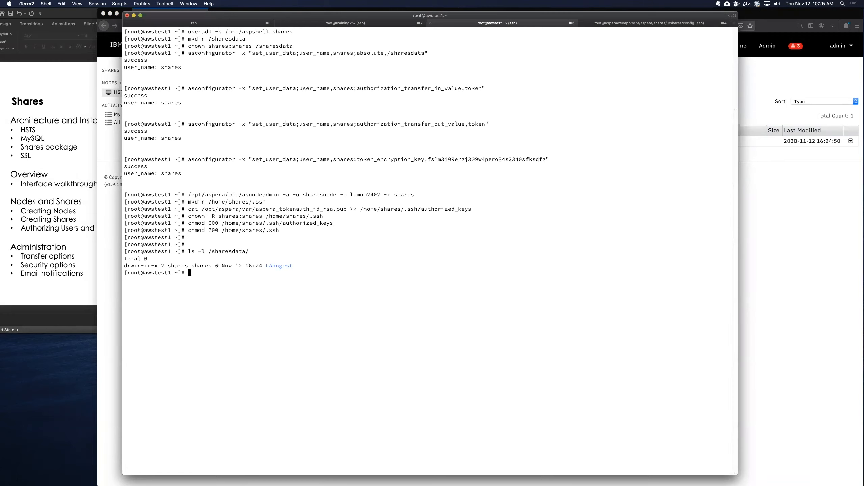
pyautogui.doubleClick(281, 266)
pyautogui.press('super+Tab')
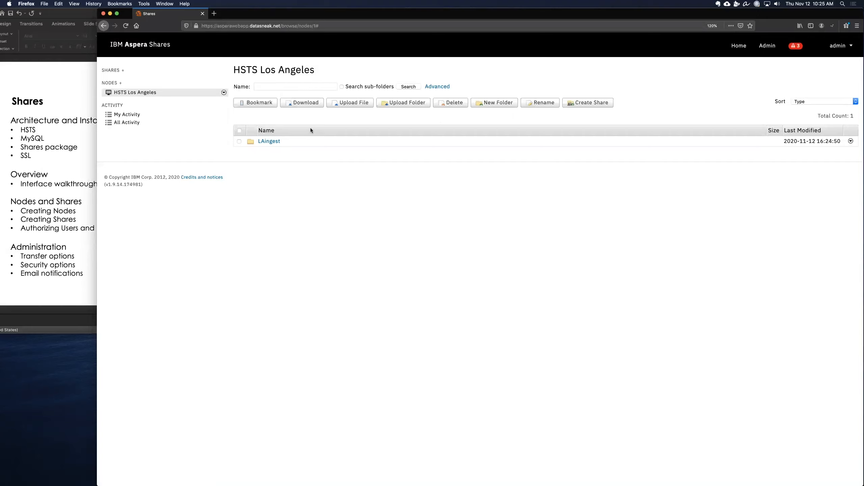
# Step: Start a new node named HSTS New York with host training2.pacgenesis.com and port 9092
pyautogui.click(224, 92)
pyautogui.click(243, 81)
pyautogui.click(121, 83)
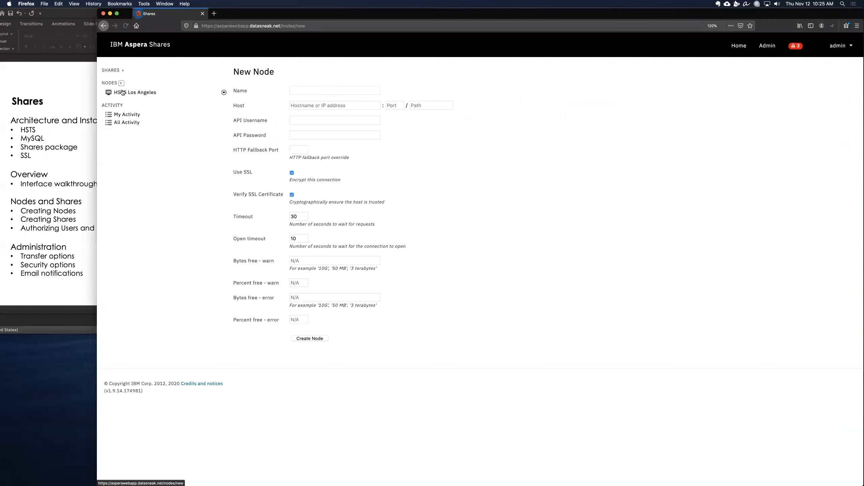
pyautogui.click(302, 87)
pyautogui.write('HS')
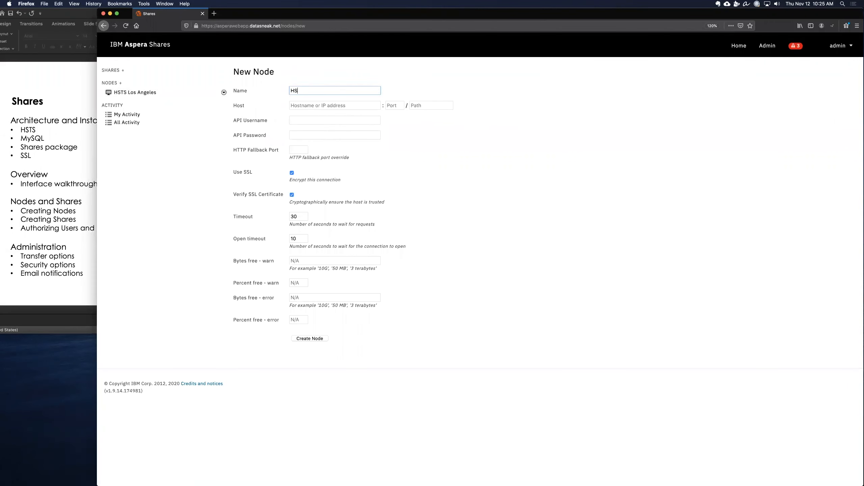
pyautogui.write('TS New York')
pyautogui.press('Tab')
pyautogui.write('t')
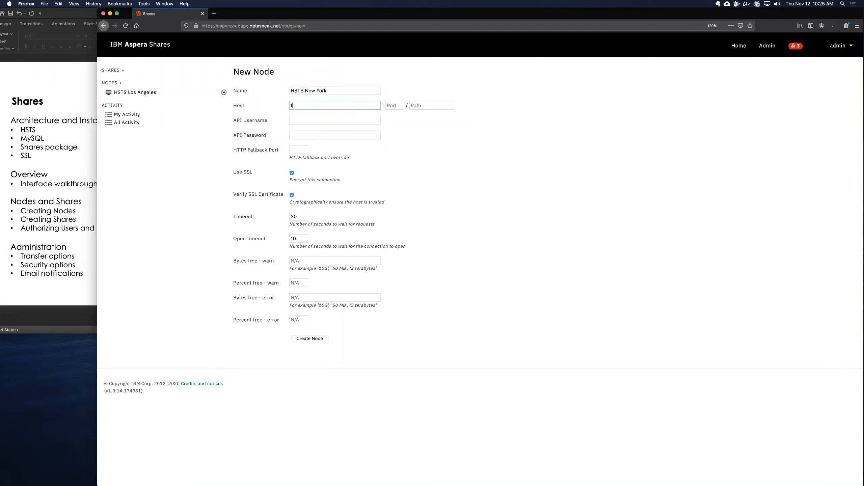
pyautogui.write('raining2.pacgenesis.com')
pyautogui.press('Tab')
pyautogui.write('9092')
# Step: Enter sharesnode as the node's API username and fill in the API password
pyautogui.press('Tab')
pyautogui.press('Tab')
pyautogui.write('sharesnode')
pyautogui.press('Tab')
pyautogui.write('•••••')
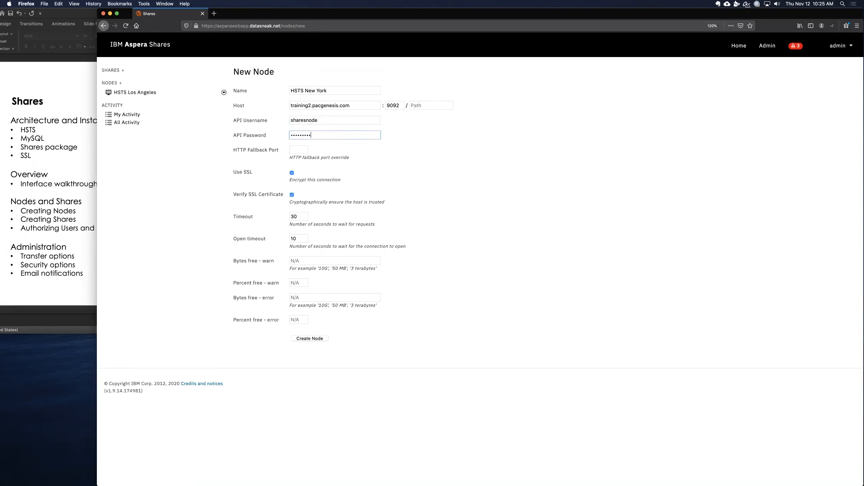
# Step: Turn off SSL certificate verification and create the node
pyautogui.click(292, 195)
pyautogui.click(308, 339)
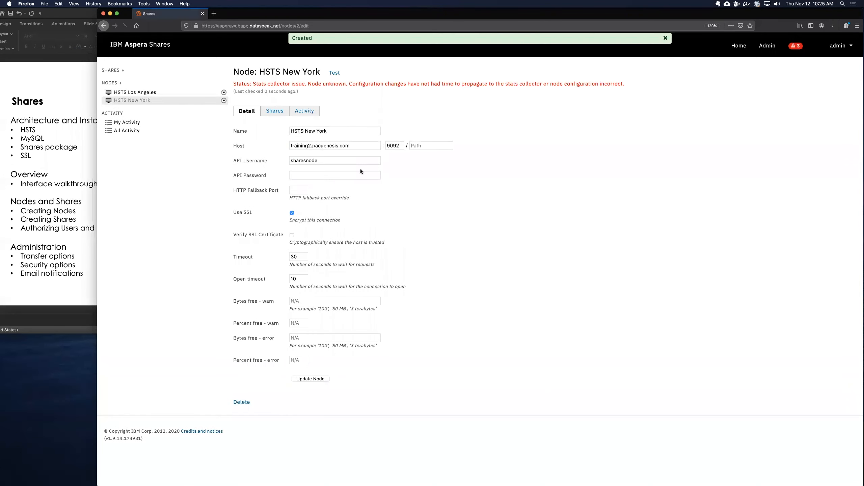
# Step: Test the HSTS New York node's connection
pyautogui.moveTo(339, 135); pyautogui.dragTo(272, 130)
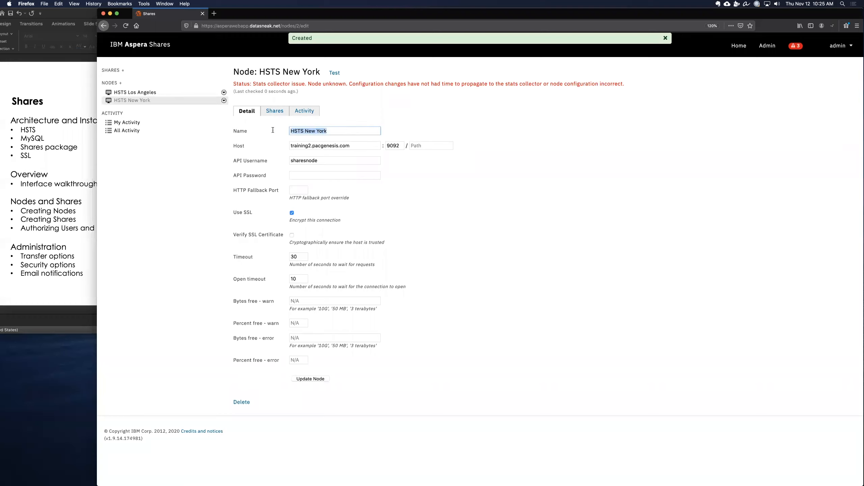
pyautogui.click(347, 132)
pyautogui.moveTo(331, 132); pyautogui.dragTo(279, 132)
pyautogui.moveTo(359, 147); pyautogui.dragTo(293, 143)
pyautogui.moveTo(387, 146); pyautogui.dragTo(399, 146)
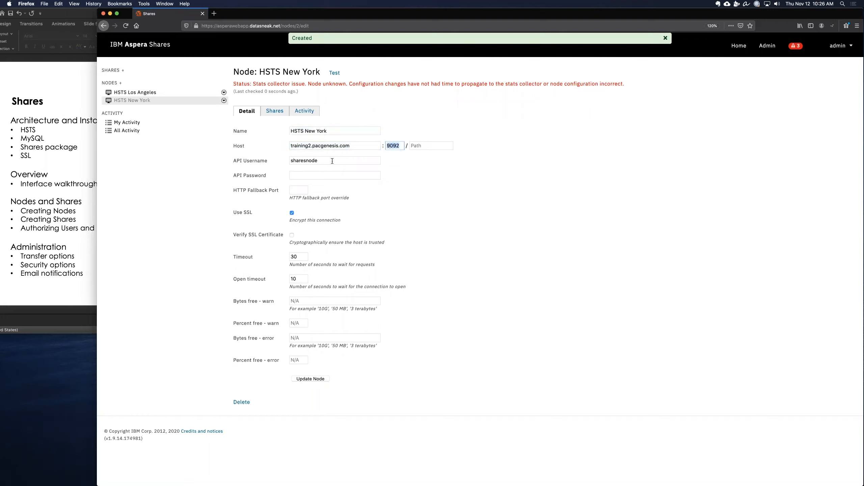
pyautogui.click(331, 72)
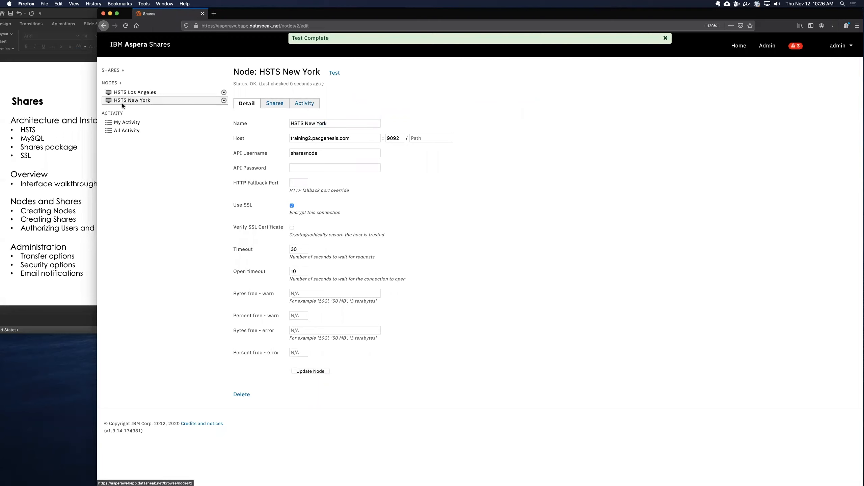
# Step: Browse the HSTS New York node's incoming and outgoing folders
pyautogui.click(140, 102)
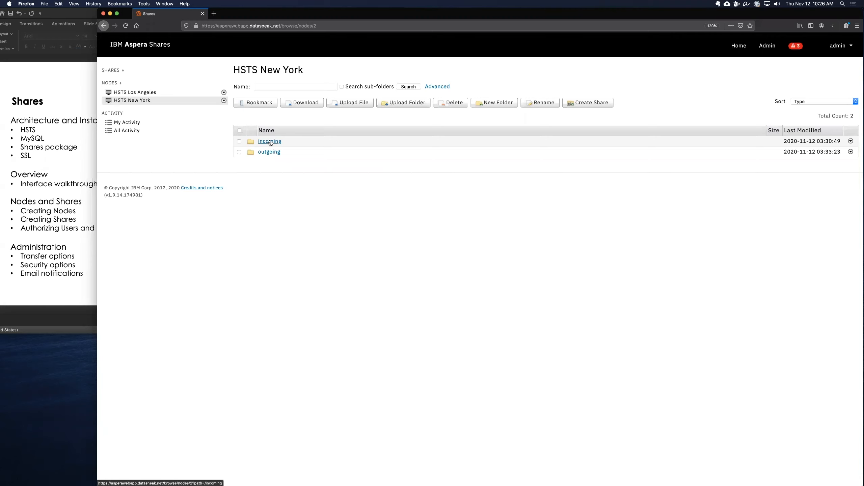
pyautogui.click(270, 141)
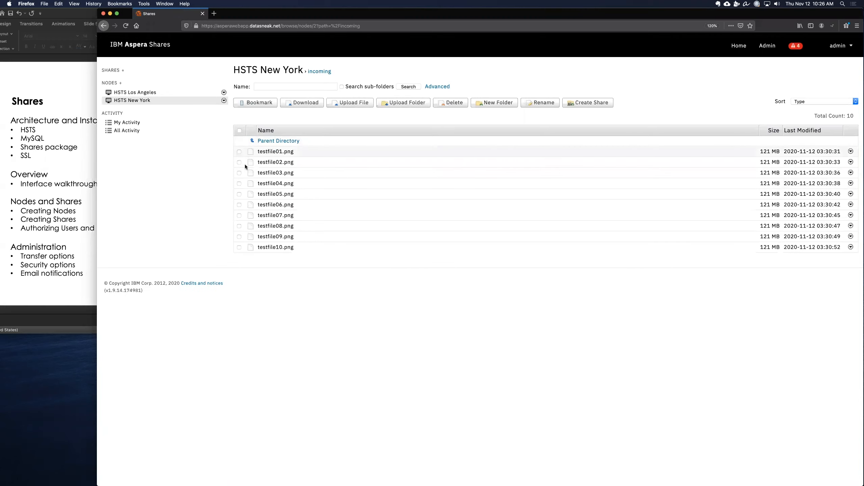
pyautogui.click(290, 71)
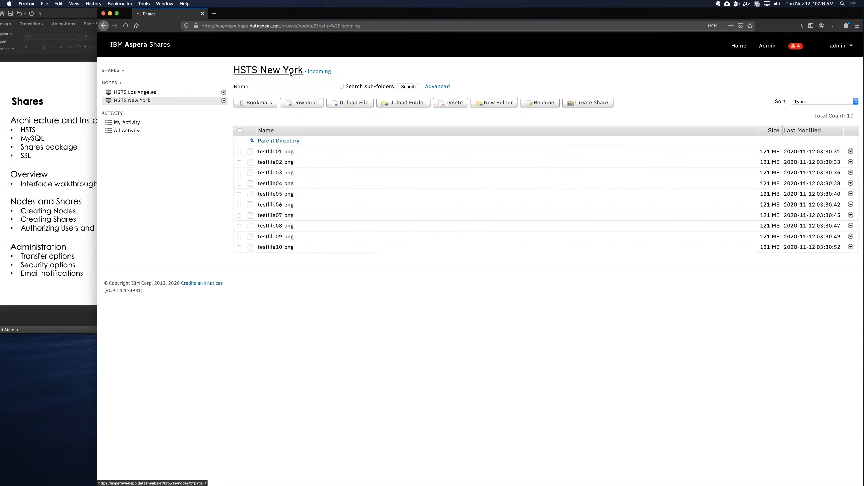
pyautogui.click(270, 152)
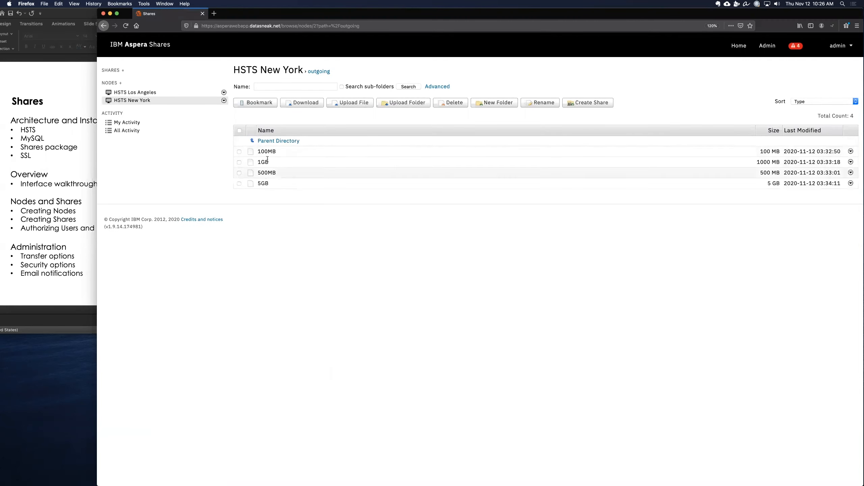
pyautogui.click(270, 71)
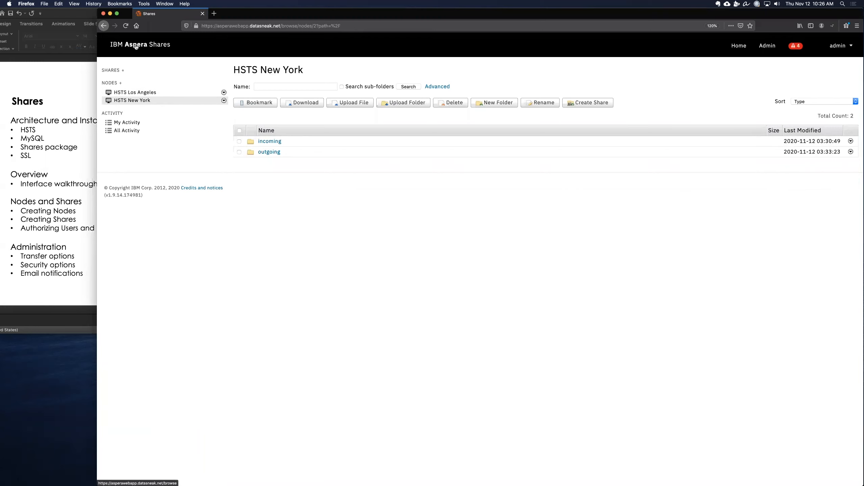
# Step: Switch to the OmniGraffle architecture diagram and examine the Shares, HSTS LA and HSTS NY boxes
pyautogui.moveTo(463, 481)
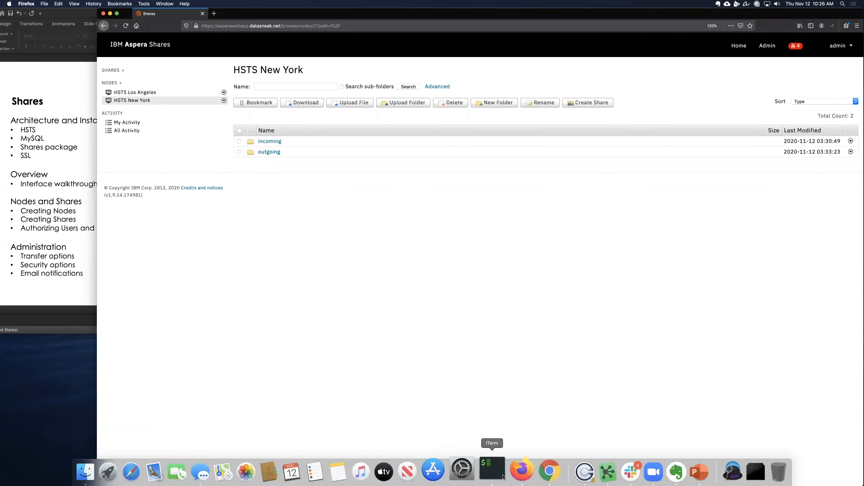
pyautogui.click(592, 469)
pyautogui.click(449, 410)
pyautogui.press('BackSpace')
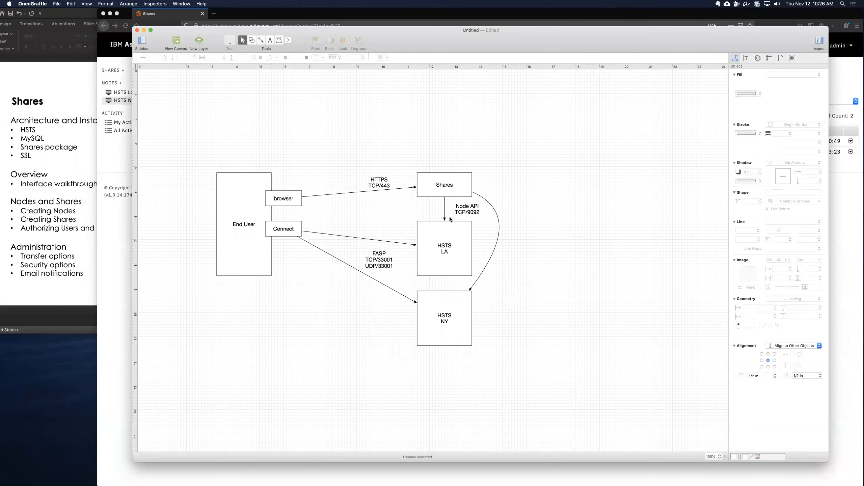
pyautogui.click(448, 187)
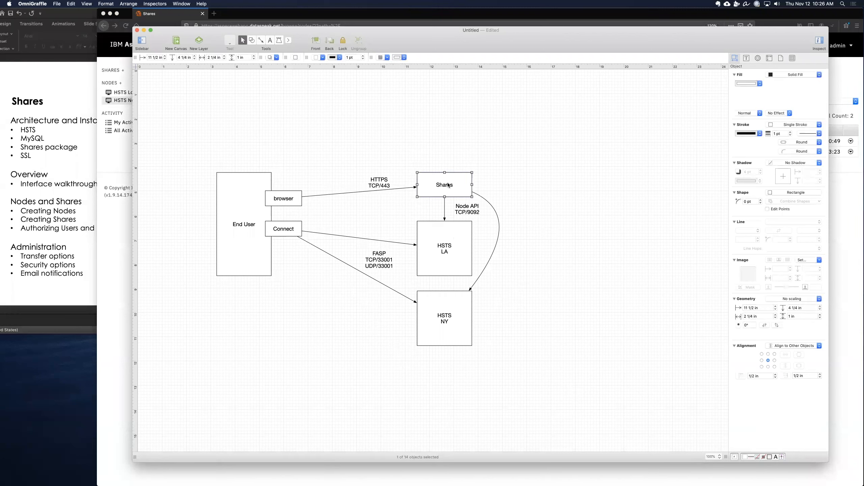
pyautogui.click(454, 310)
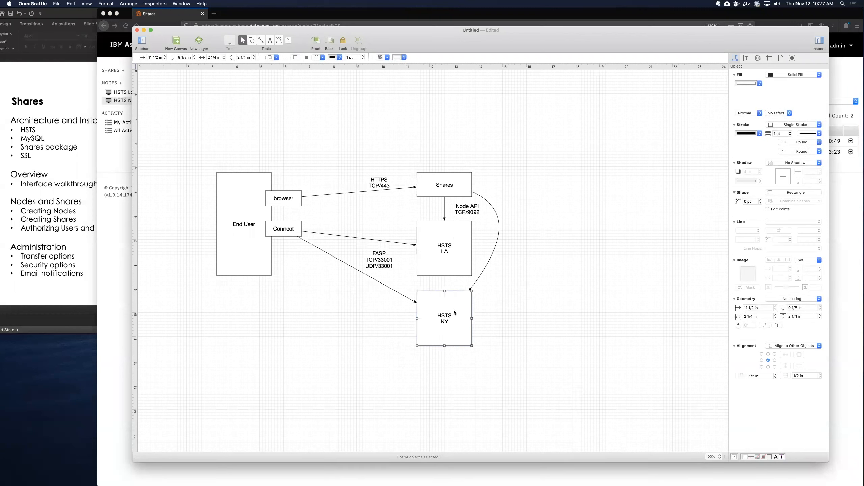
pyautogui.click(449, 262)
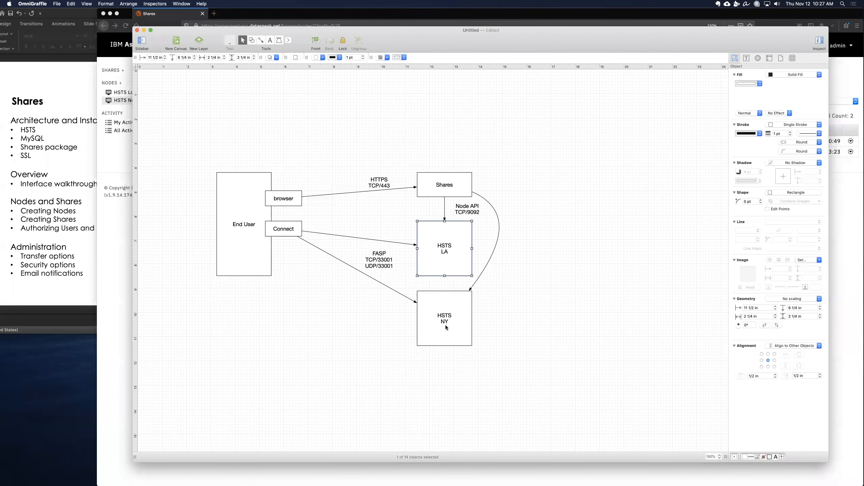
pyautogui.click(441, 363)
pyautogui.press('super+Tab')
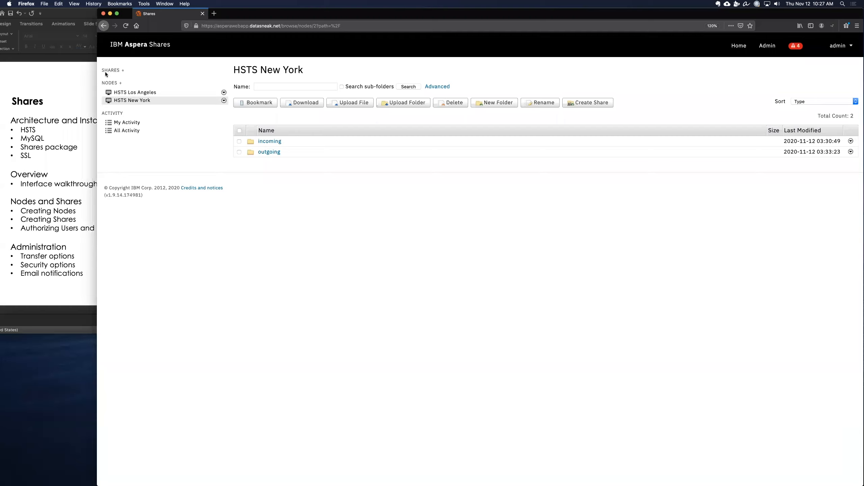
pyautogui.click(123, 72)
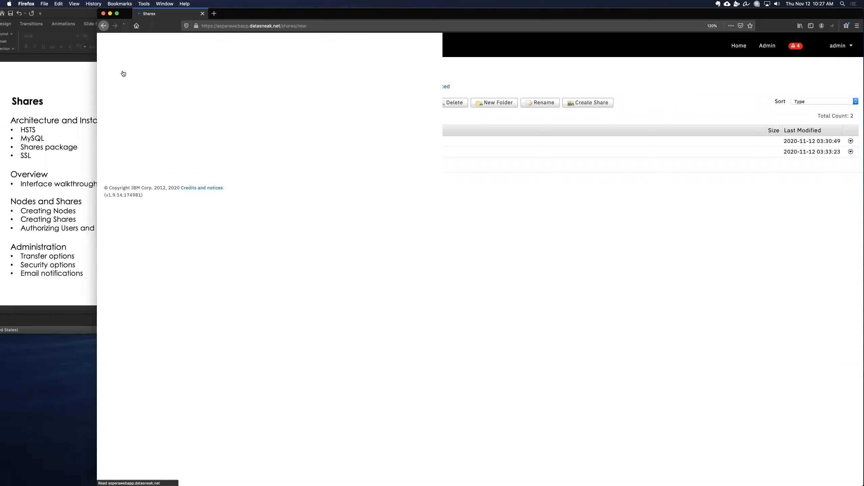
pyautogui.click(316, 90)
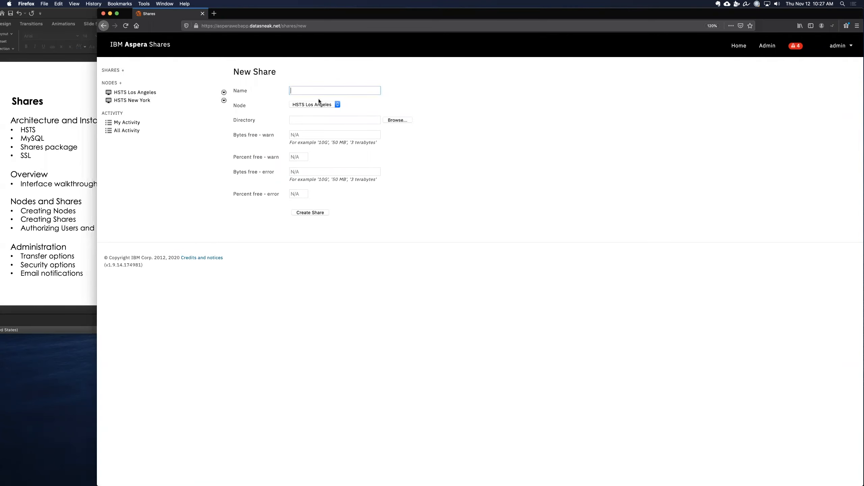
pyautogui.click(320, 105)
pyautogui.click(320, 105)
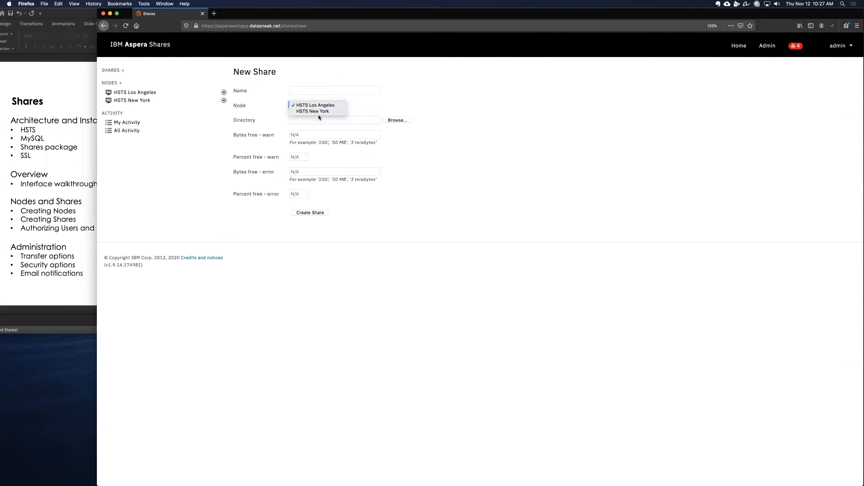
# Step: Create a share named New York Incoming Project LIMO on the HSTS New York node's incoming folder
pyautogui.click(124, 103)
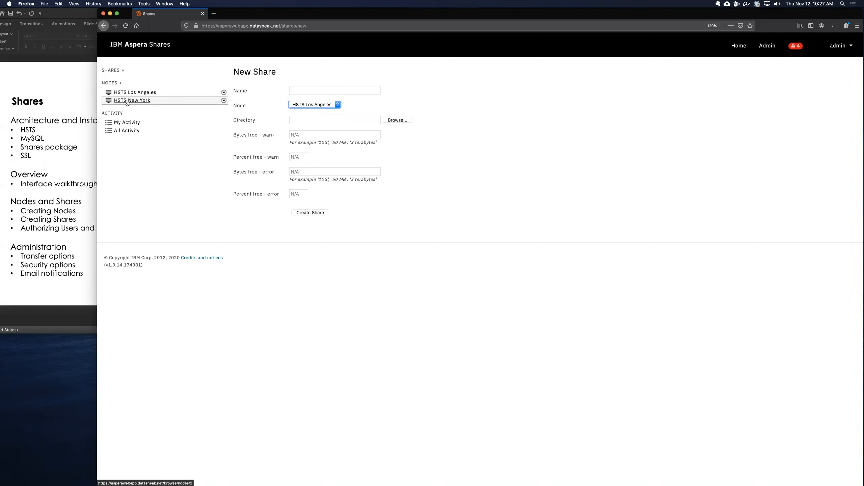
pyautogui.click(132, 100)
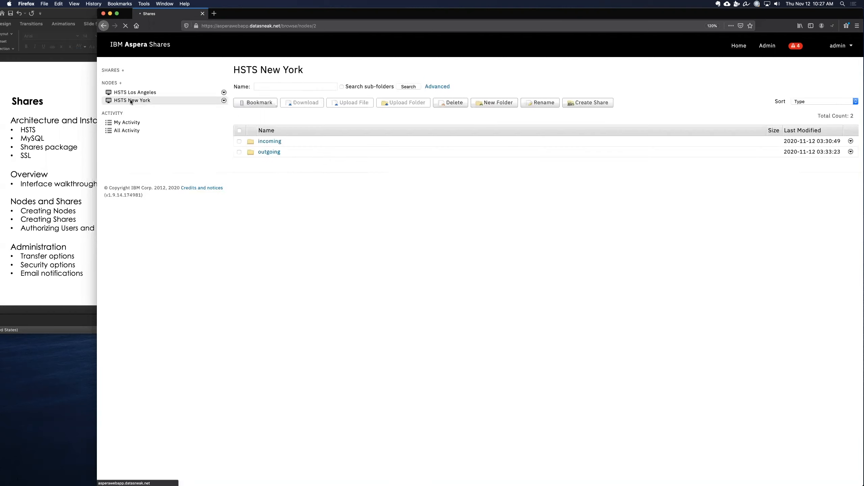
pyautogui.click(240, 141)
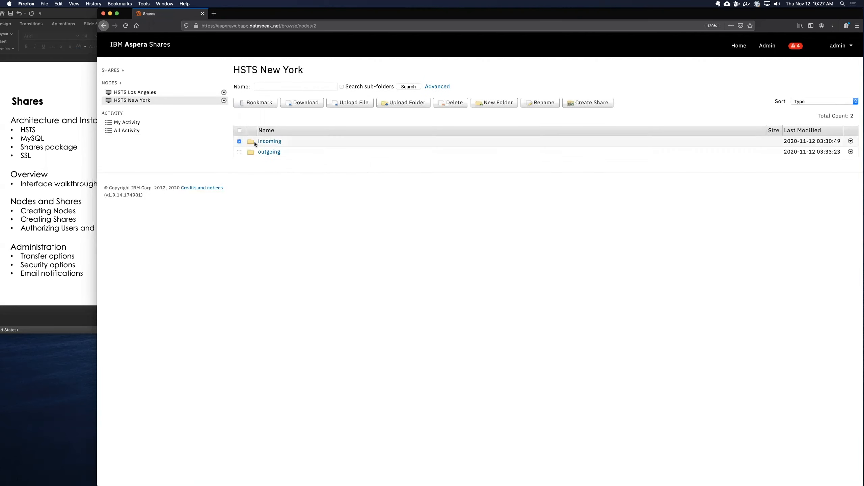
pyautogui.click(594, 103)
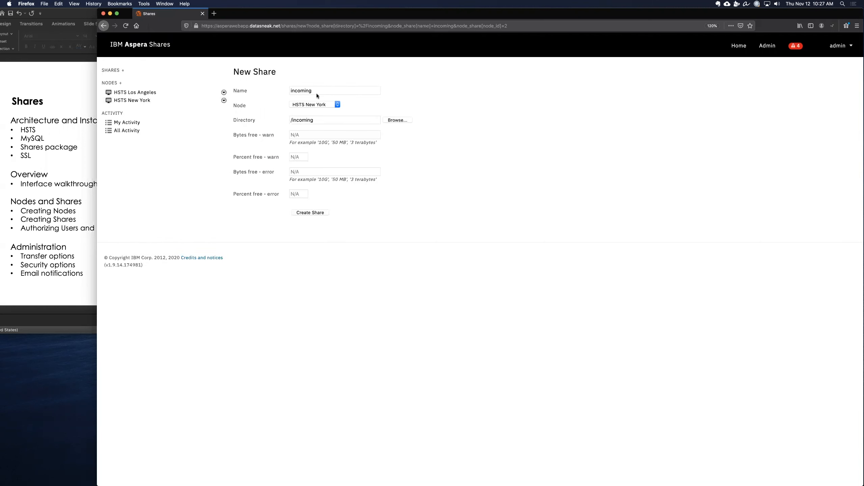
pyautogui.click(347, 91)
pyautogui.doubleClick(307, 96)
pyautogui.press('Tab')
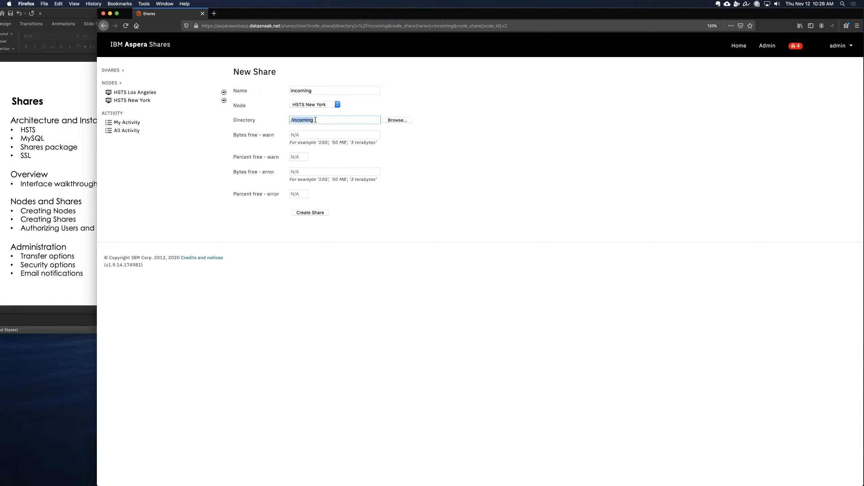
pyautogui.doubleClick(319, 90)
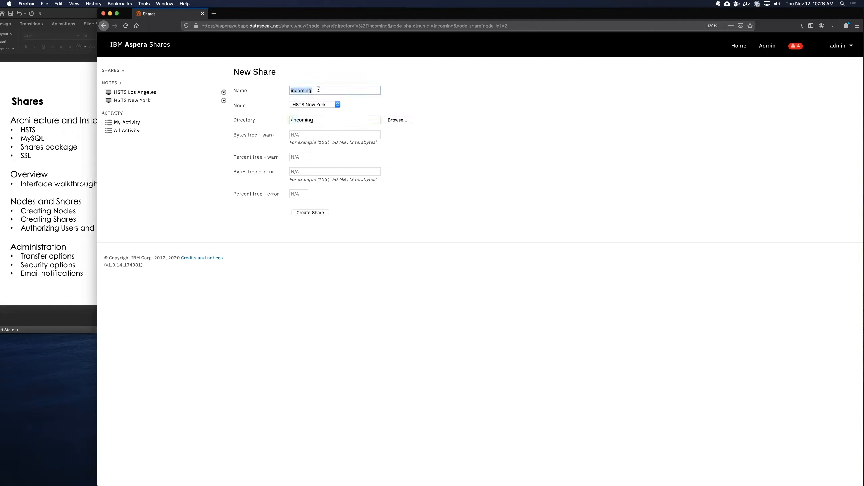
pyautogui.write('New York Incoming Project LIMO')
pyautogui.click(309, 214)
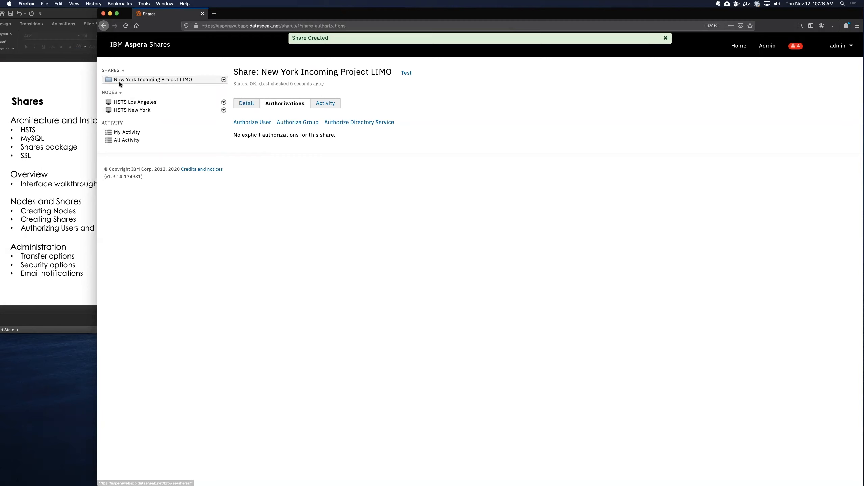
# Step: Review the details of the New York Incoming Project LIMO share
pyautogui.click(250, 104)
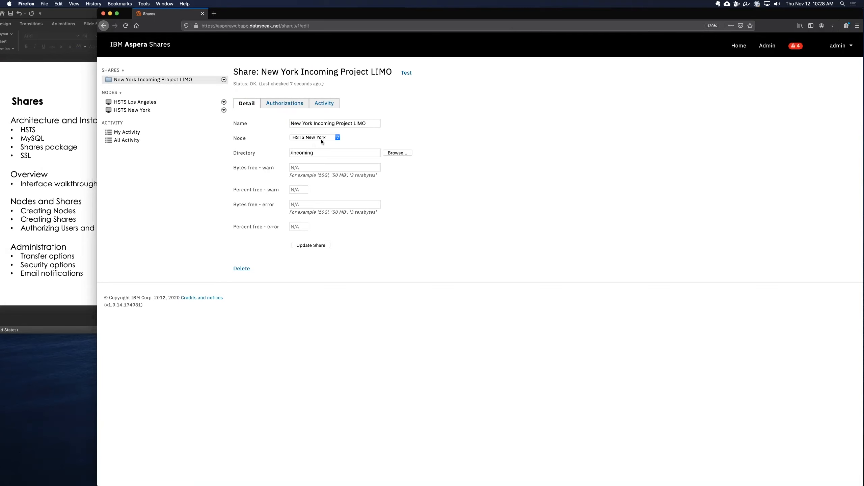
pyautogui.moveTo(321, 152); pyautogui.dragTo(286, 149)
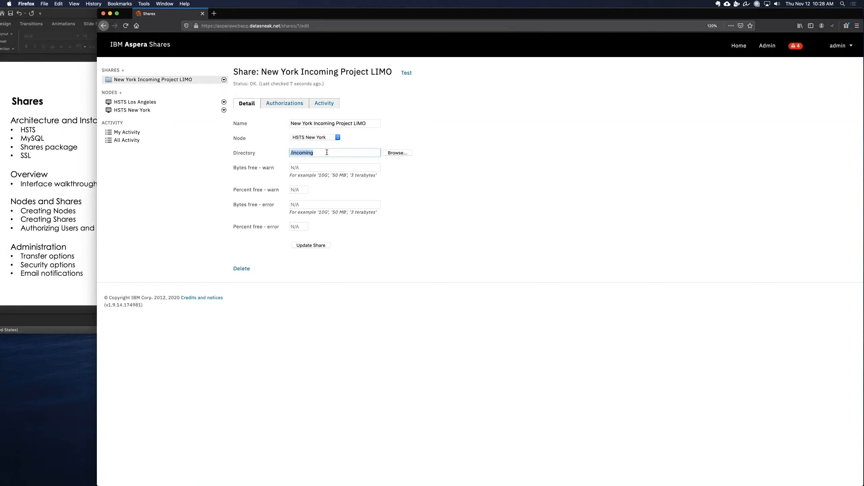
pyautogui.click(439, 121)
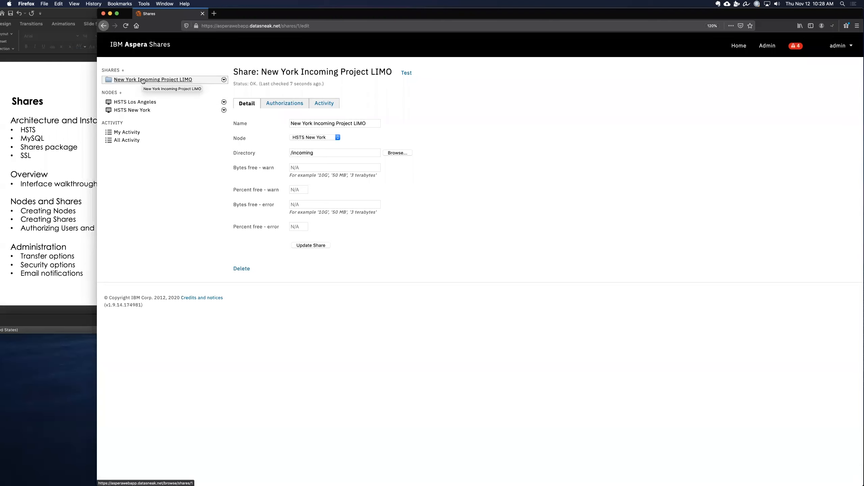
# Step: Create a share named LA Project 5200 on the HSTS Los Angeles node's LAingest folder
pyautogui.click(136, 103)
pyautogui.click(239, 141)
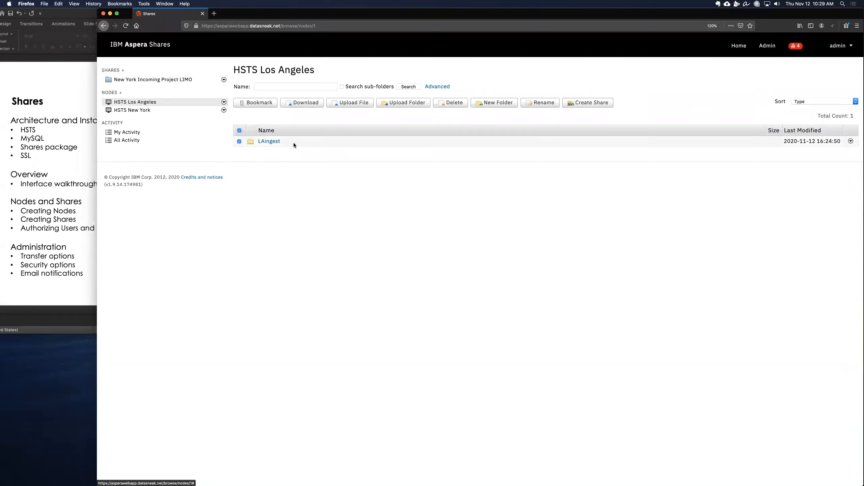
pyautogui.click(590, 103)
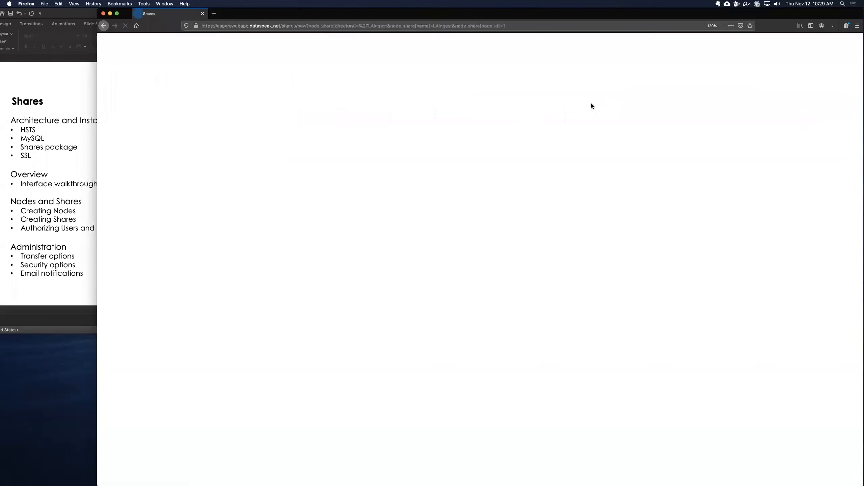
pyautogui.doubleClick(338, 91)
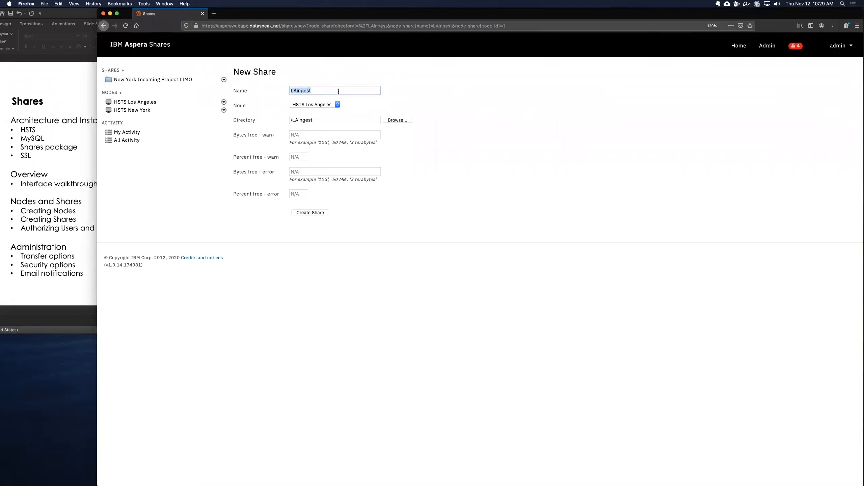
pyautogui.write('LA Project 5200')
pyautogui.click(319, 213)
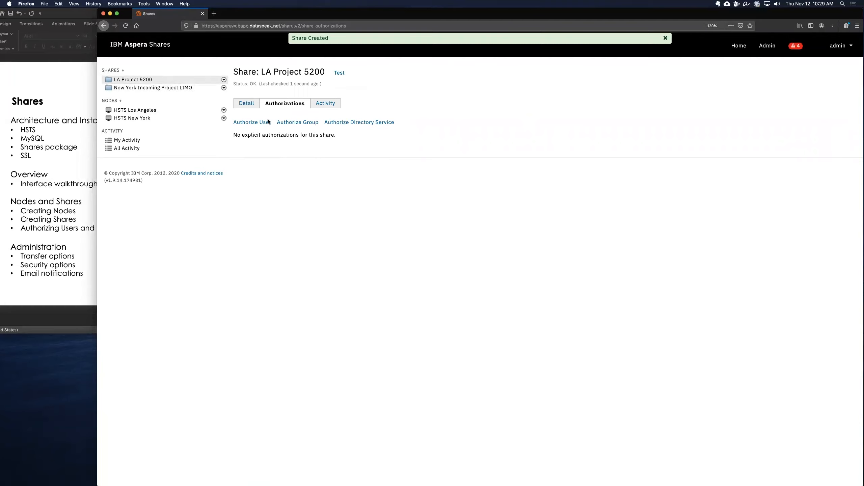
# Step: Authorize the admin user on the LA Project 5200 share by searching for adm
pyautogui.click(256, 123)
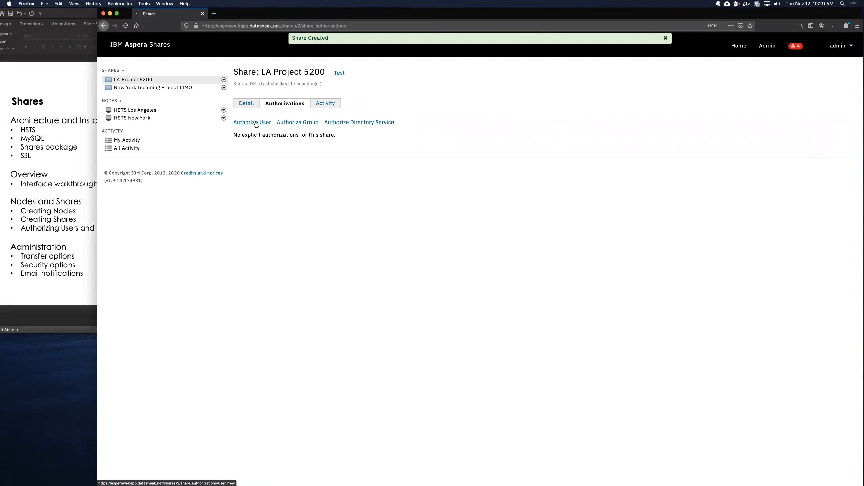
pyautogui.click(258, 137)
pyautogui.write('adm')
pyautogui.press('Return')
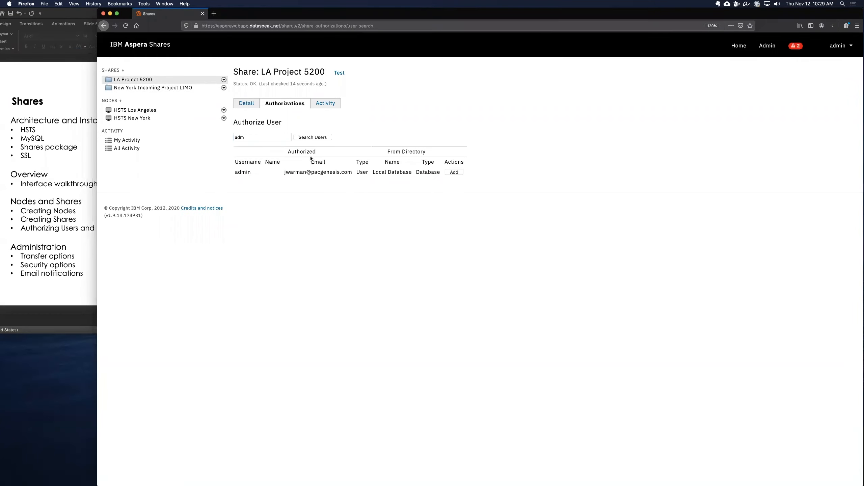
pyautogui.click(454, 172)
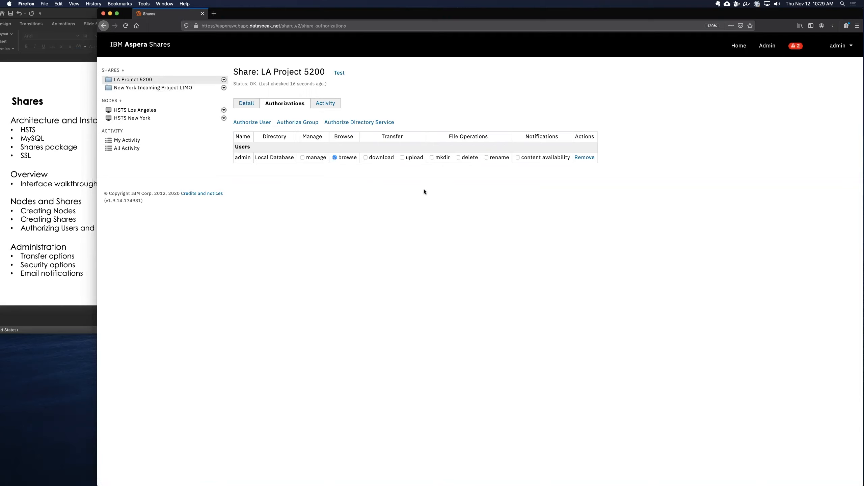
# Step: Grant the admin user upload, mkdir and rename permissions on the share
pyautogui.click(365, 158)
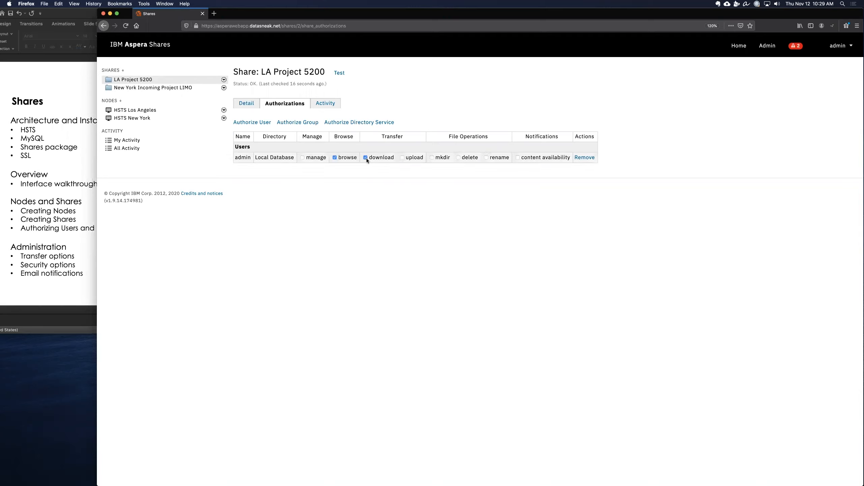
pyautogui.click(402, 158)
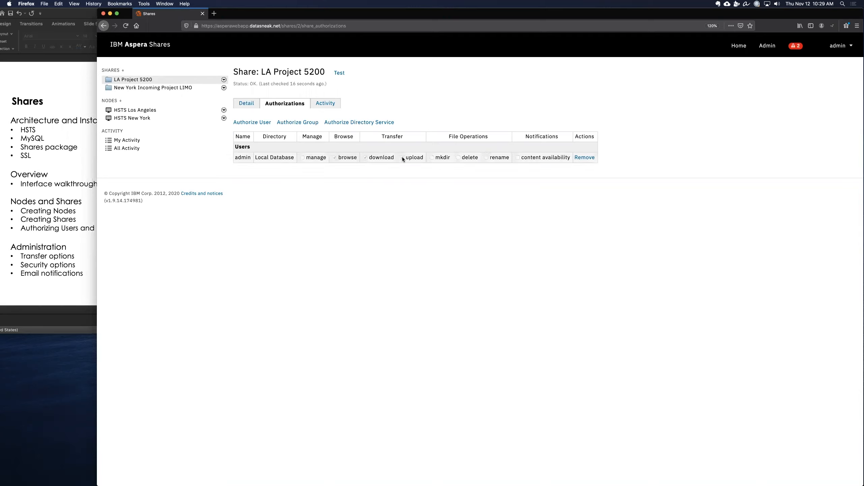
pyautogui.click(432, 157)
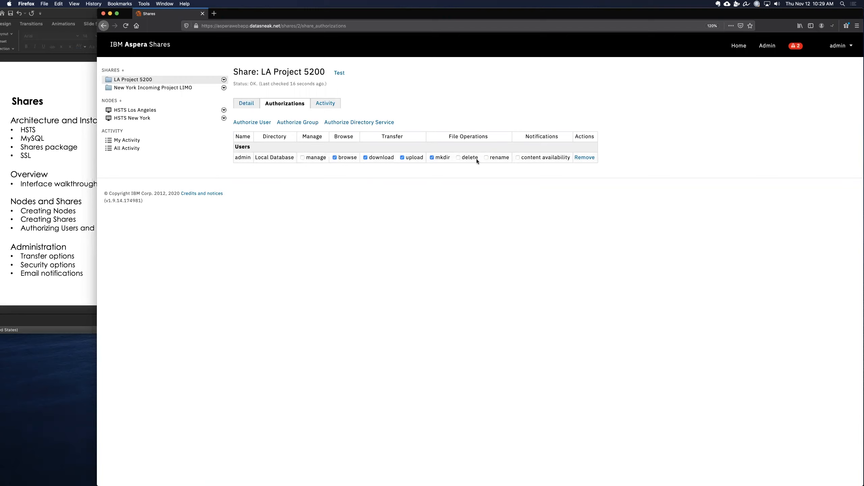
pyautogui.click(486, 157)
pyautogui.click(376, 158)
pyautogui.doubleClick(542, 135)
pyautogui.doubleClick(313, 137)
pyautogui.doubleClick(544, 136)
pyautogui.doubleClick(306, 136)
pyautogui.doubleClick(545, 136)
# Step: In the admin Transfers settings, set upload and download target rates to 100M and rate caps to 500M
pyautogui.click(744, 46)
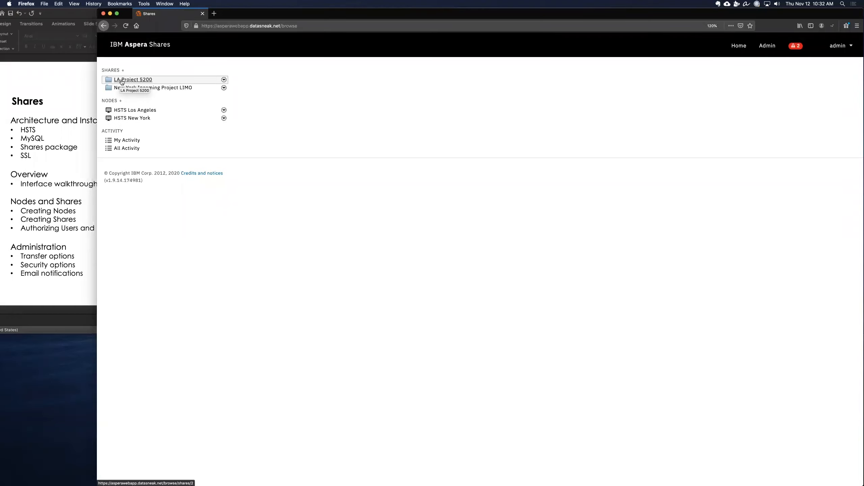
pyautogui.click(767, 46)
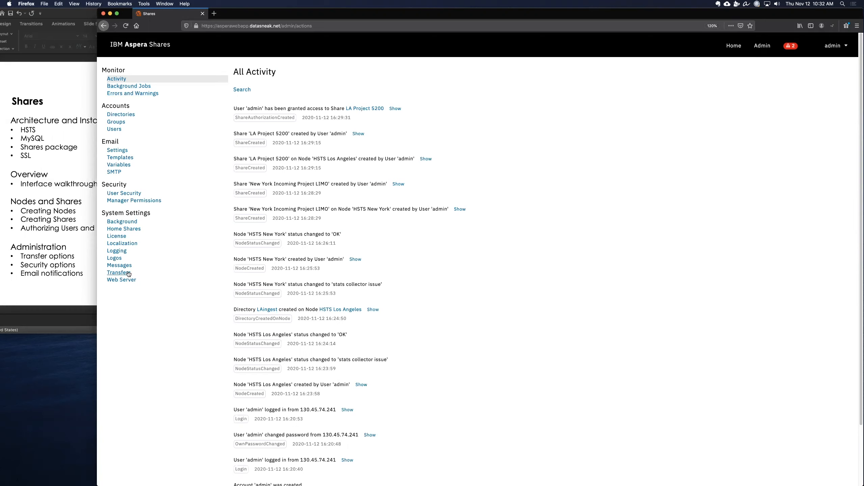
pyautogui.moveTo(109, 212); pyautogui.dragTo(139, 213)
pyautogui.click(139, 213)
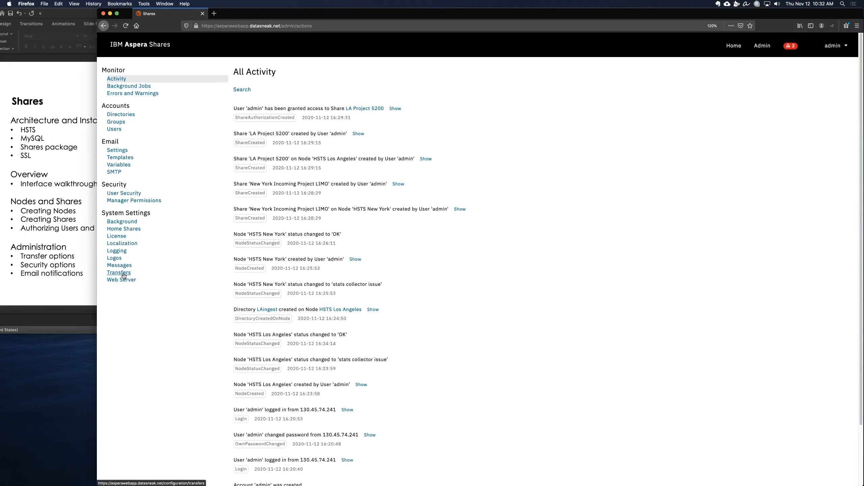
pyautogui.click(120, 273)
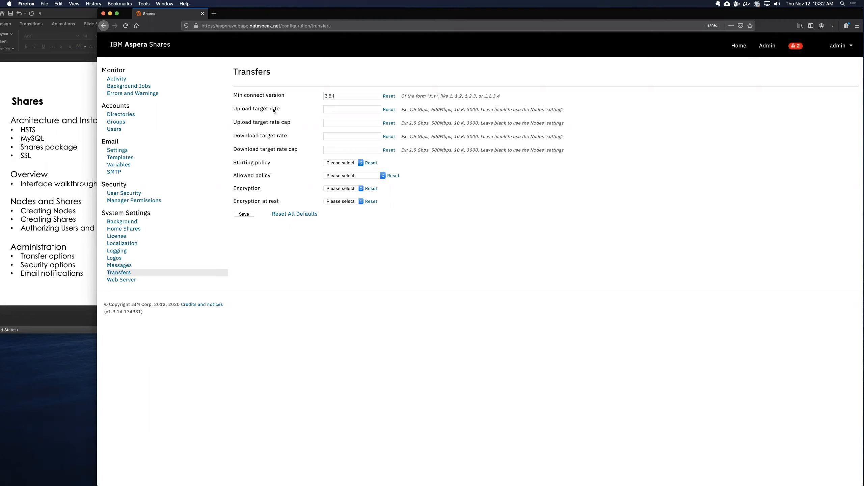
pyautogui.click(340, 110)
pyautogui.write('100M')
pyautogui.press('Tab')
pyautogui.write('500M')
pyautogui.press('Tab')
pyautogui.write('100M')
pyautogui.press('Tab')
pyautogui.write('500M')
pyautogui.click(343, 109)
pyautogui.click(344, 122)
# Step: Set the starting policy to fair and the allowed policy to fair and low
pyautogui.tripleClick(256, 163)
pyautogui.click(248, 163)
pyautogui.click(347, 165)
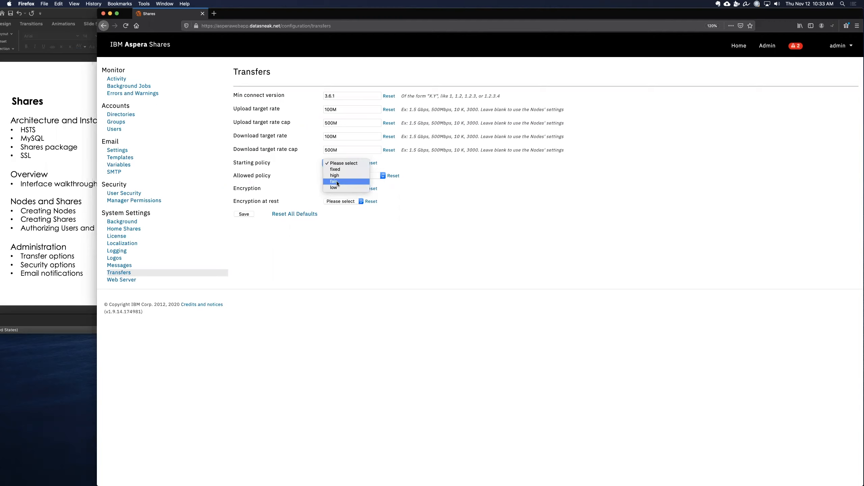
pyautogui.click(337, 182)
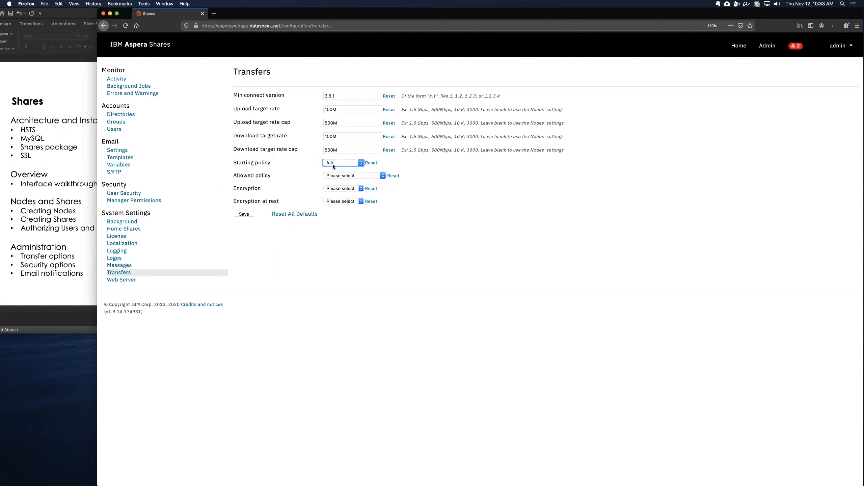
pyautogui.click(405, 166)
pyautogui.click(371, 177)
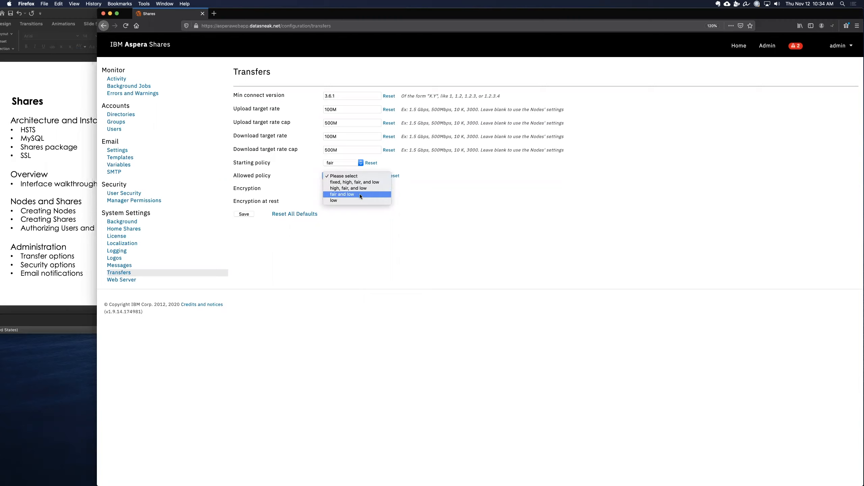
pyautogui.click(360, 195)
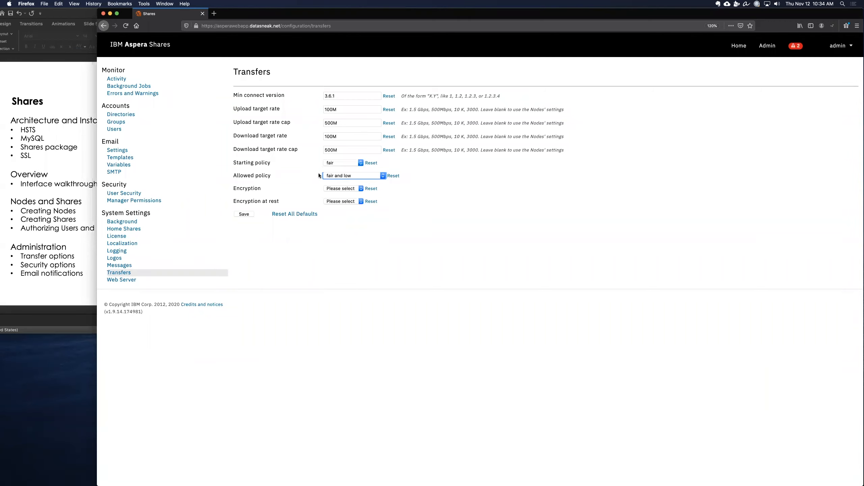
# Step: Set transfer encryption to AES-128 and save the transfer settings
pyautogui.click(448, 204)
pyautogui.click(343, 188)
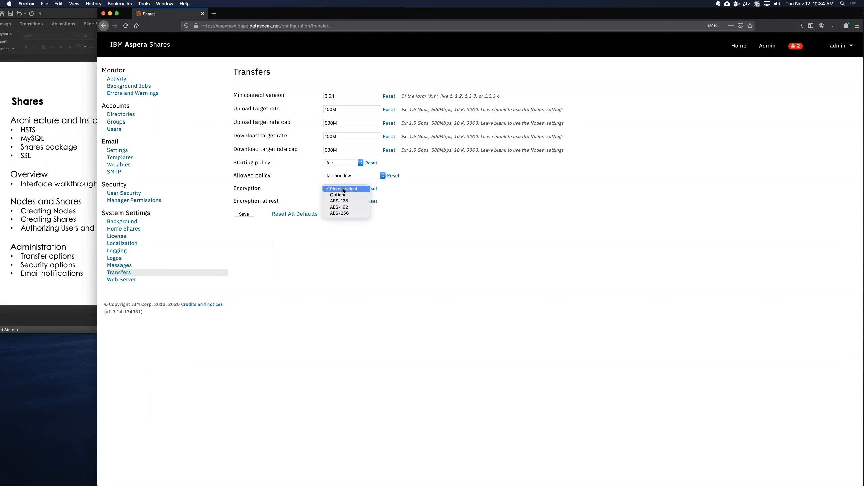
pyautogui.click(344, 201)
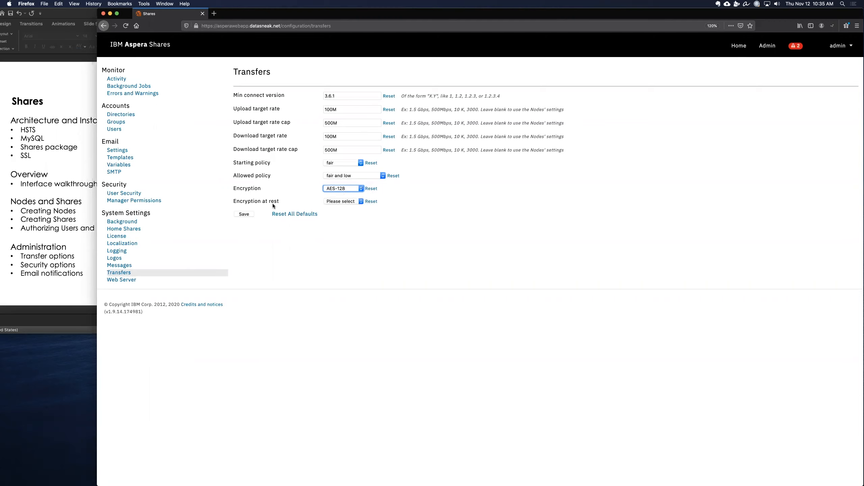
pyautogui.click(347, 201)
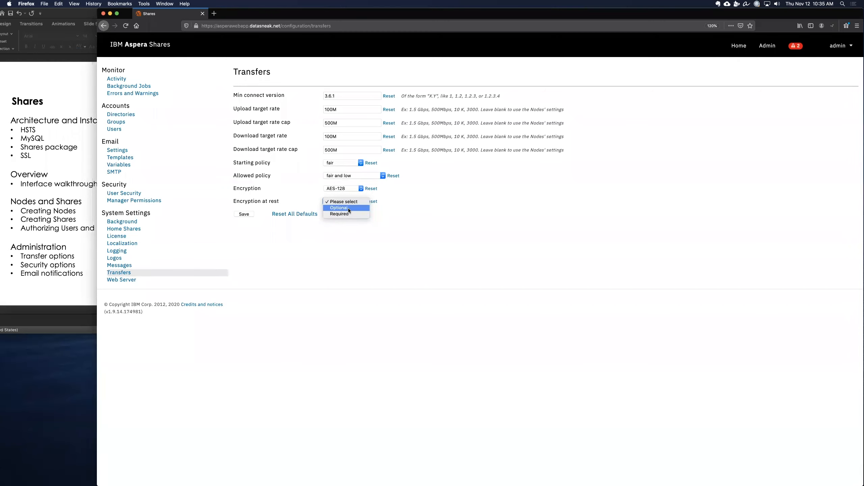
pyautogui.click(409, 210)
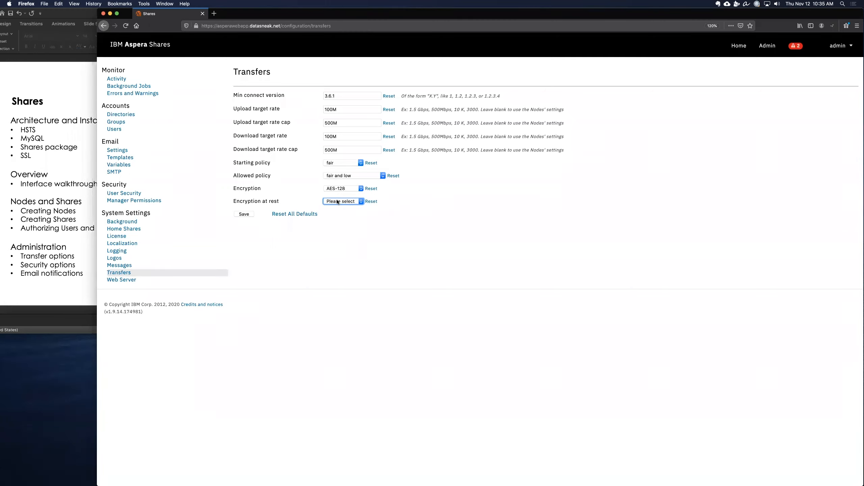
pyautogui.click(247, 214)
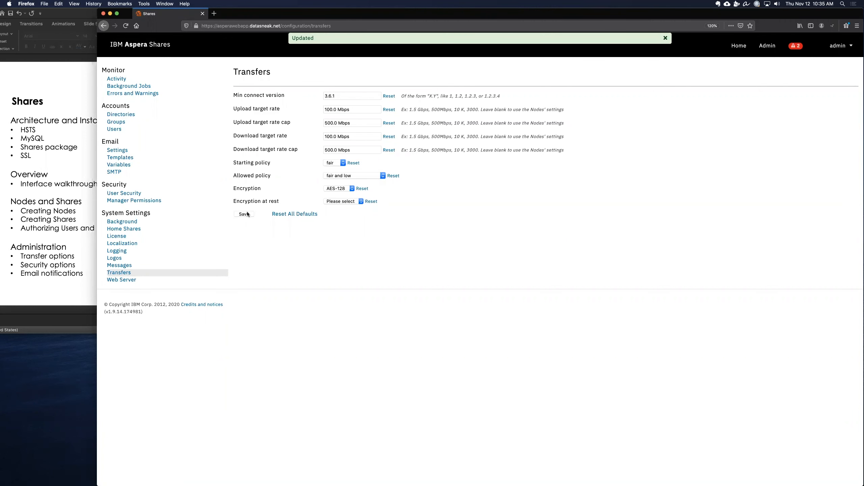
# Step: Browse the user security, email settings and email templates pages, opening the Transfer Completed template
pyautogui.click(128, 194)
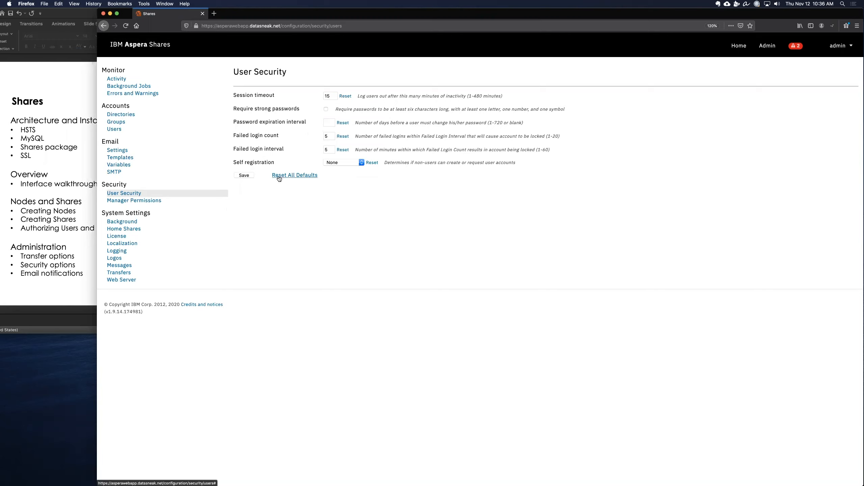
pyautogui.click(117, 153)
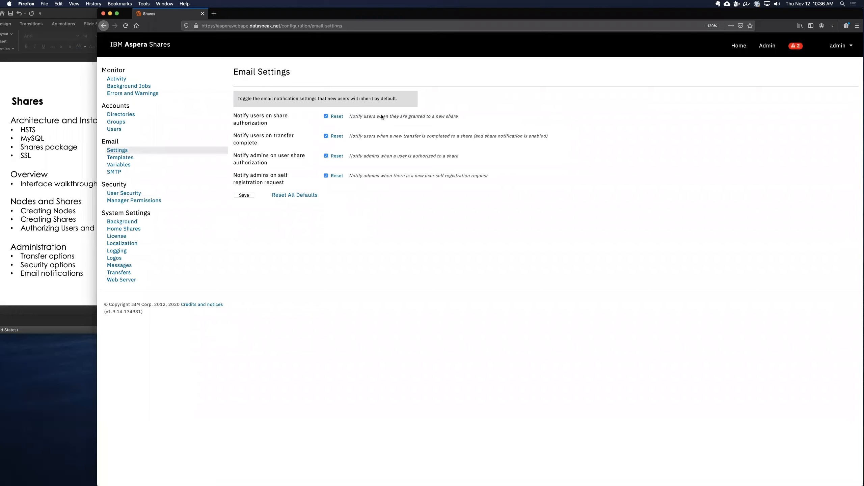
pyautogui.click(120, 157)
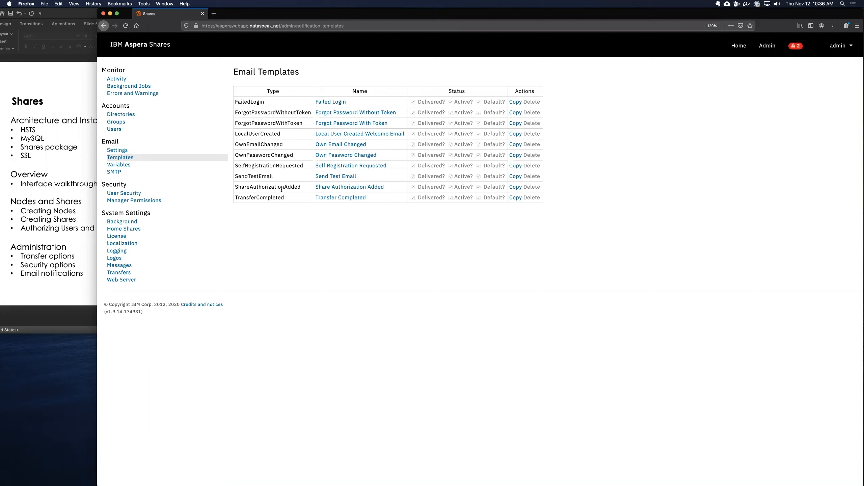
pyautogui.click(346, 198)
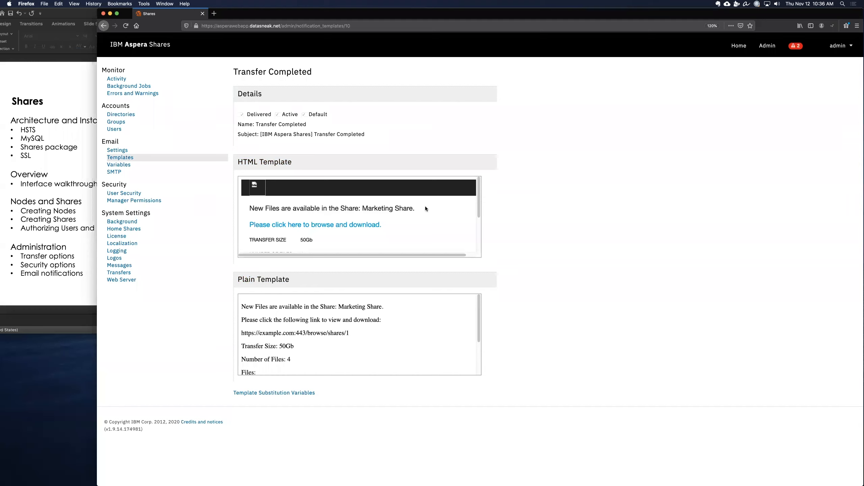
# Step: Duplicate the Failed Login email template
pyautogui.scroll(-3, 474, 213)
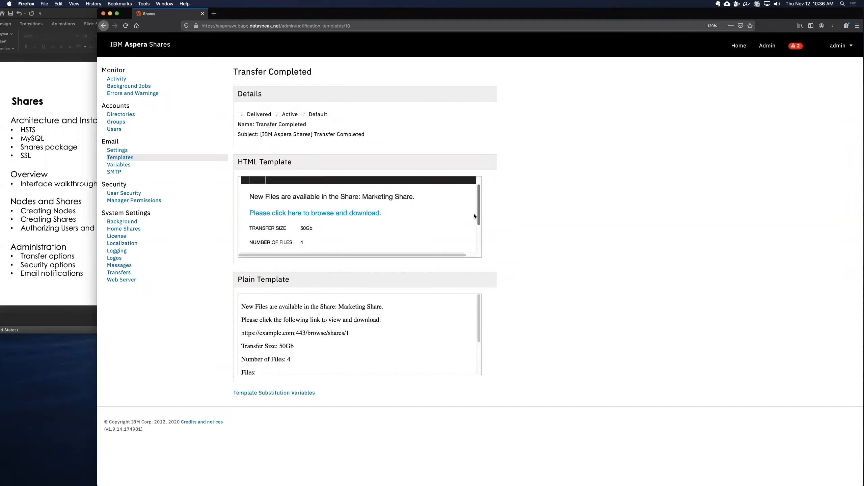
pyautogui.scroll(3, 471, 234)
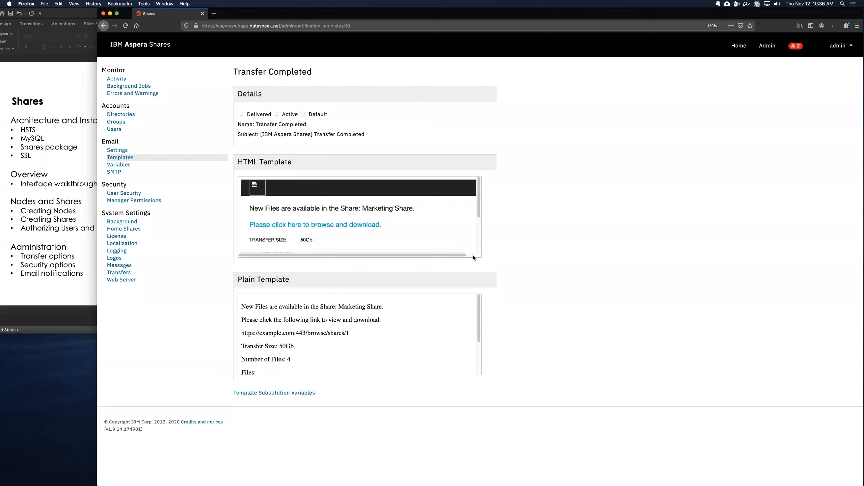
pyautogui.scroll(-3, 477, 350)
pyautogui.scroll(3, 477, 354)
pyautogui.press('super+Left')
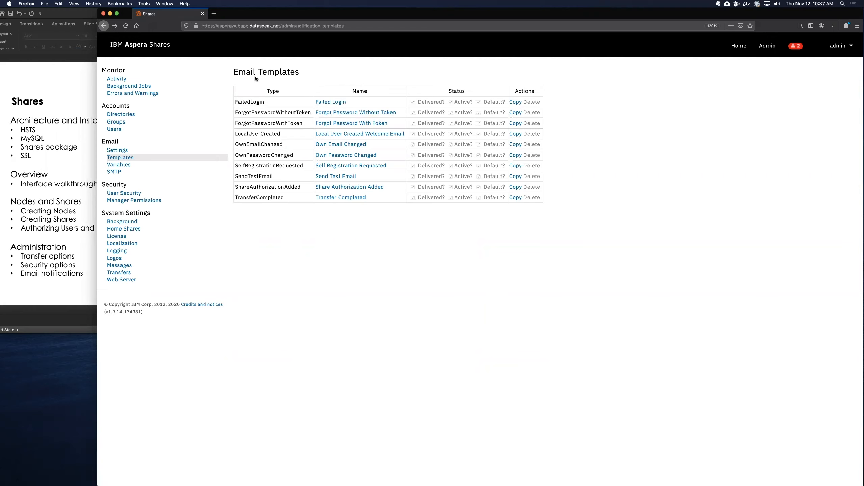
pyautogui.click(514, 102)
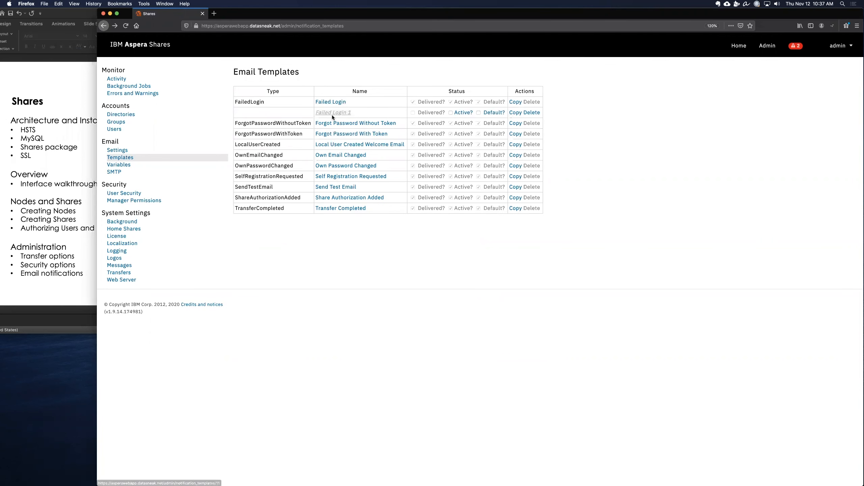
# Step: Browse the notification variables, the footer variable's edit page and the SMTP server settings
pyautogui.click(122, 167)
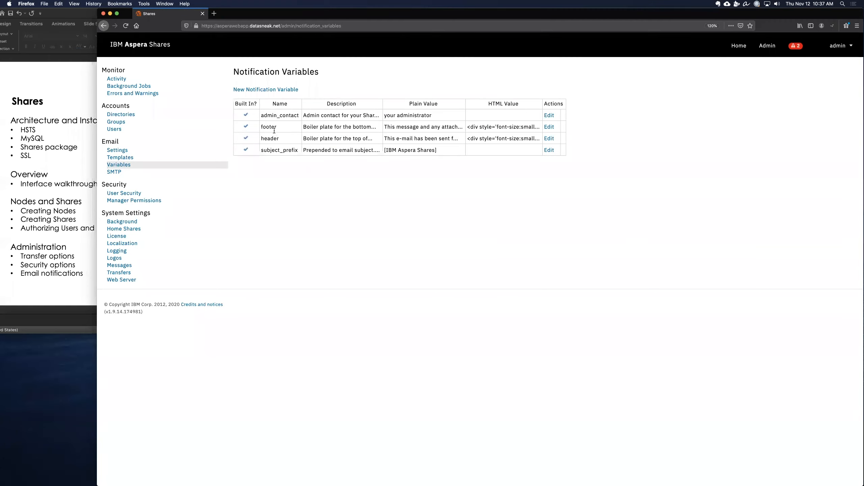
pyautogui.click(547, 127)
pyautogui.click(418, 158)
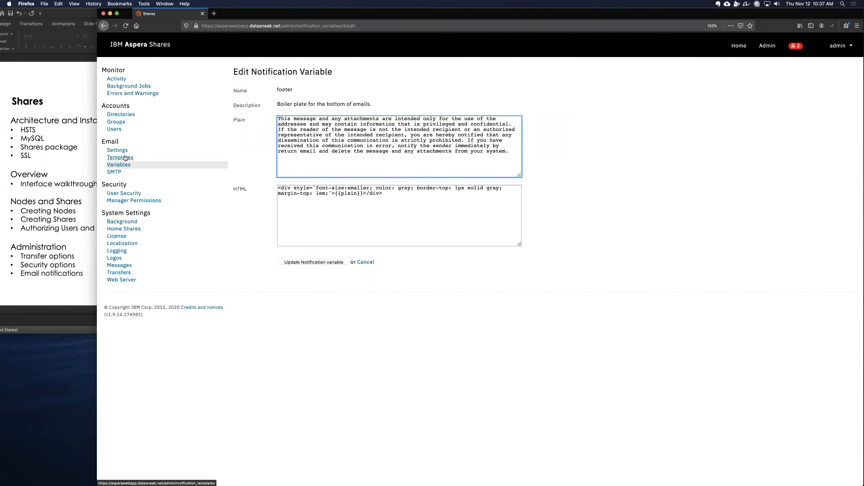
pyautogui.click(109, 172)
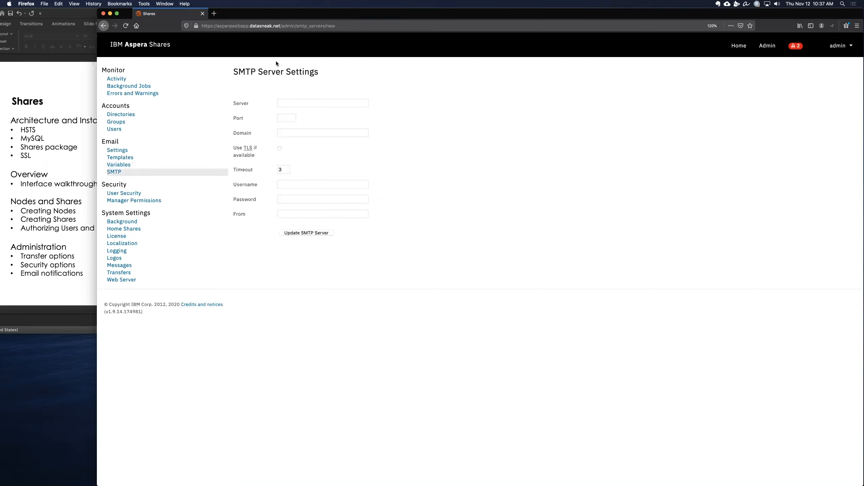
pyautogui.click(317, 102)
pyautogui.click(80, 85)
pyautogui.moveTo(350, 12); pyautogui.dragTo(204, 3)
pyautogui.click(420, 66)
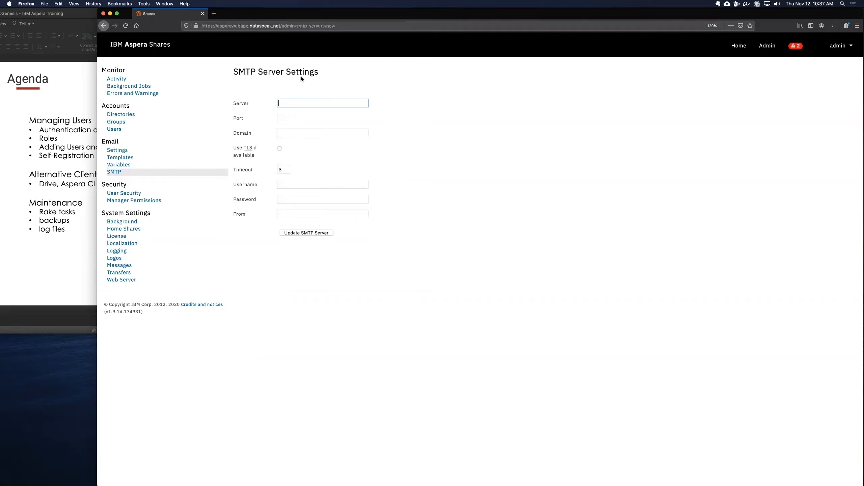
pyautogui.click(289, 70)
# Step: Create a new local database user, entering the person's first name, last name, username and e-mail address
pyautogui.click(113, 131)
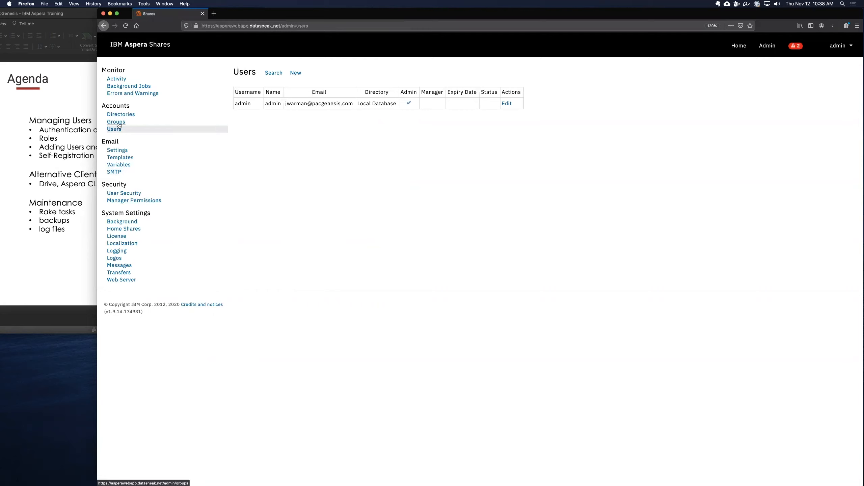
pyautogui.click(295, 73)
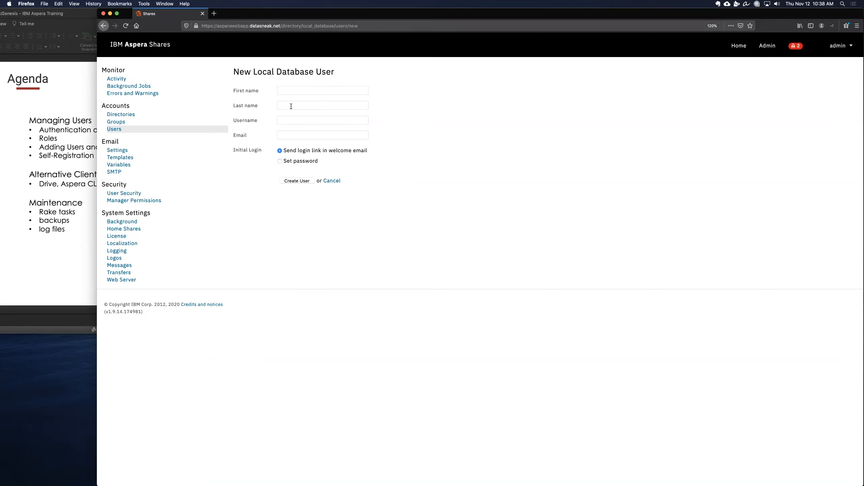
pyautogui.doubleClick(257, 70)
pyautogui.click(312, 89)
pyautogui.press('Tab')
pyautogui.press('Tab')
pyautogui.write('scott')
pyautogui.press('Tab')
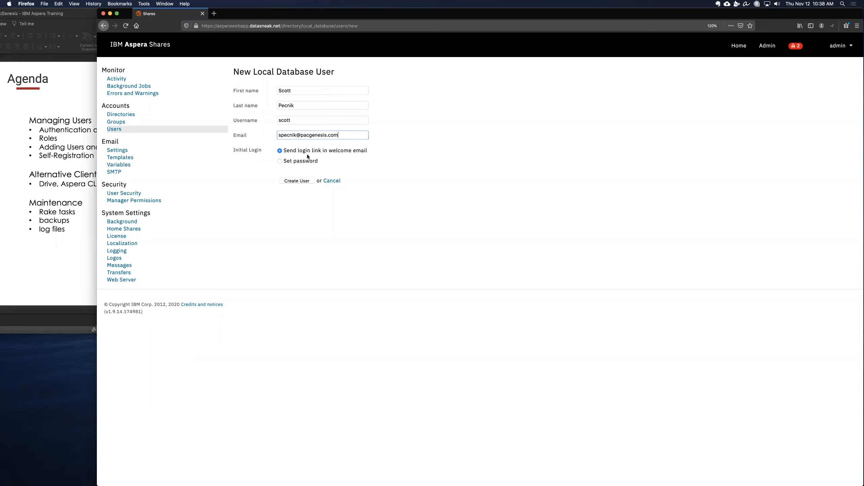
# Step: Choose to set the initial password, enter the password and its confirmation, and create the user
pyautogui.click(280, 161)
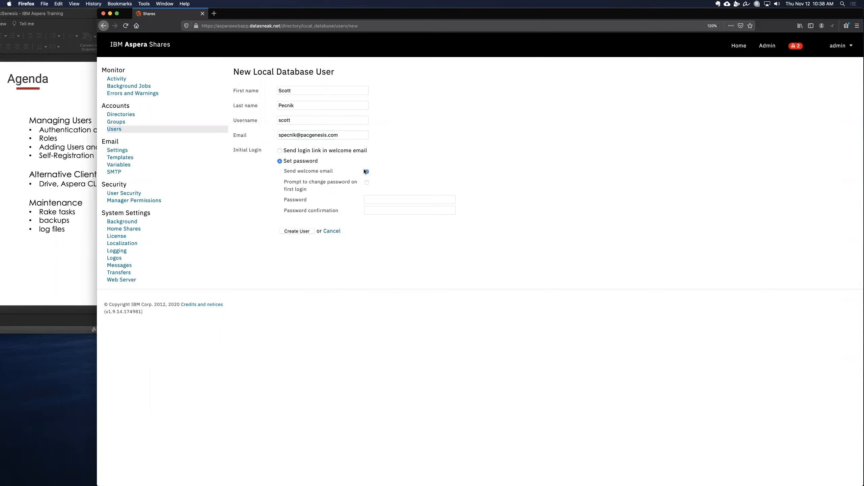
pyautogui.click(374, 200)
pyautogui.write('••••••••••')
pyautogui.press('Tab')
pyautogui.write('••••••••')
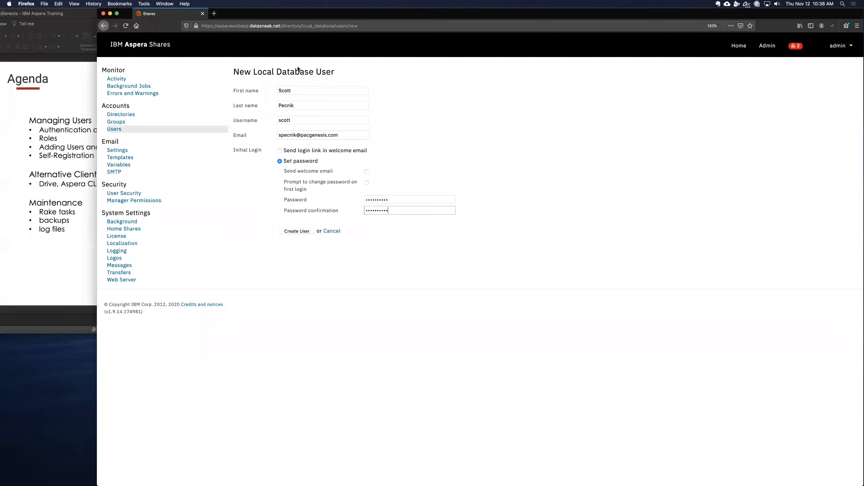
pyautogui.click(305, 232)
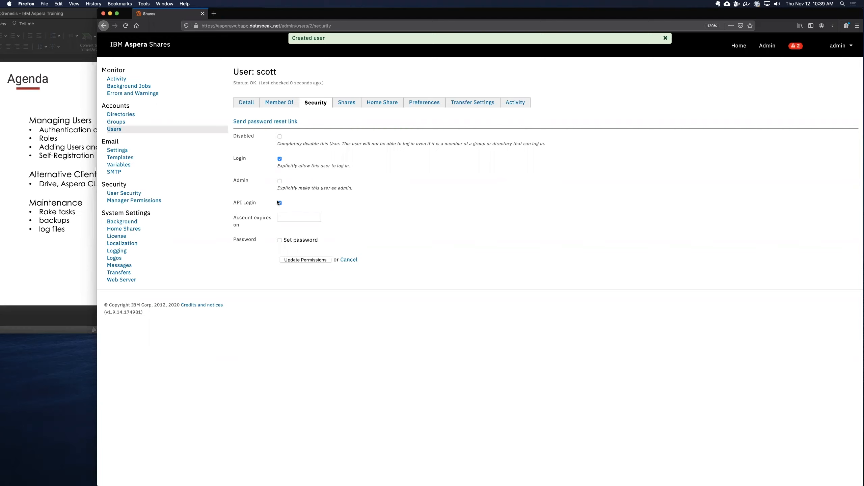
# Step: Set the user's account expiry date to 2020-12-31 and update the permissions
pyautogui.click(303, 218)
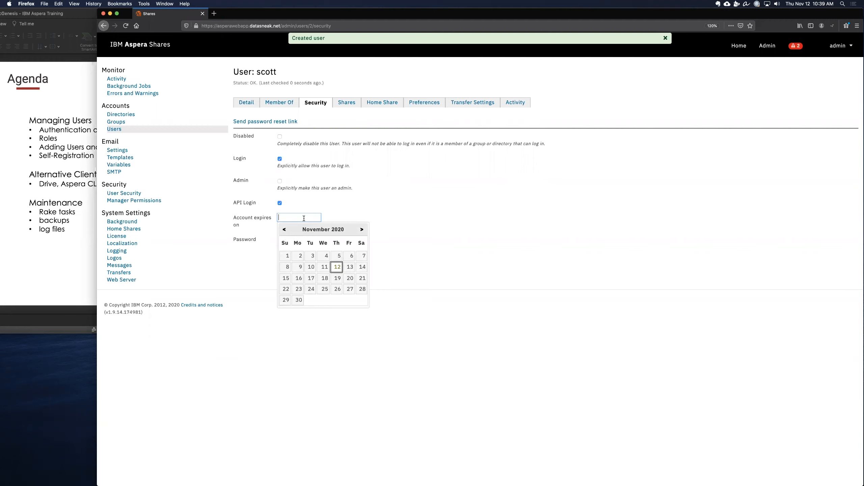
pyautogui.click(363, 229)
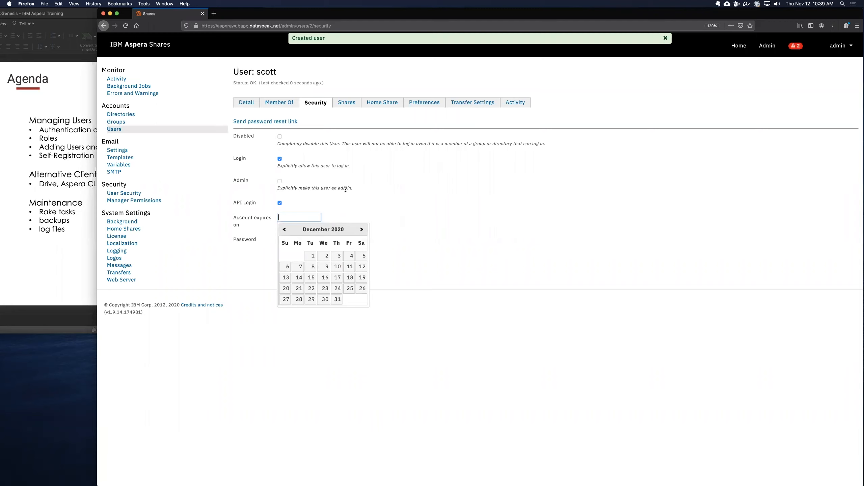
pyautogui.click(338, 299)
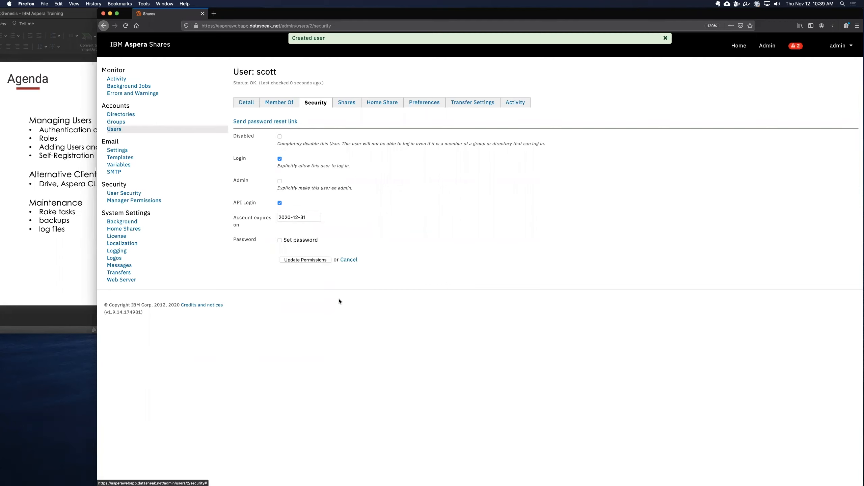
pyautogui.click(313, 260)
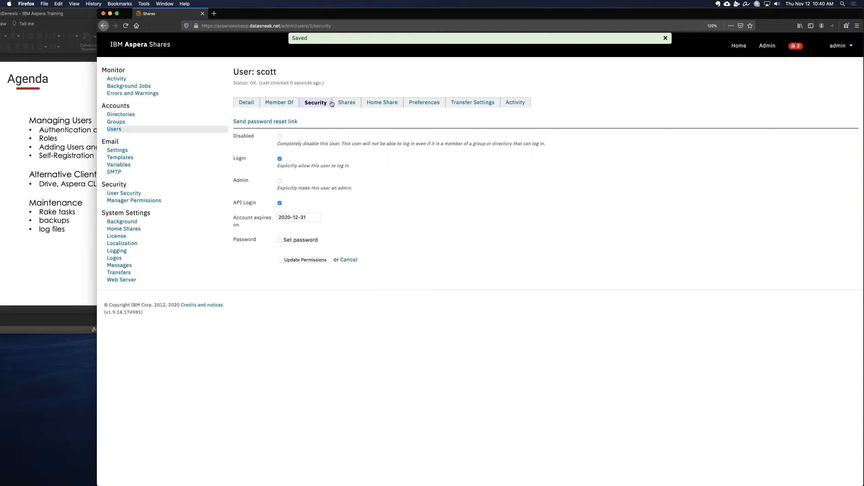
# Step: Authorize the user for the LA Project 5200 share and update its effective authorization
pyautogui.click(352, 101)
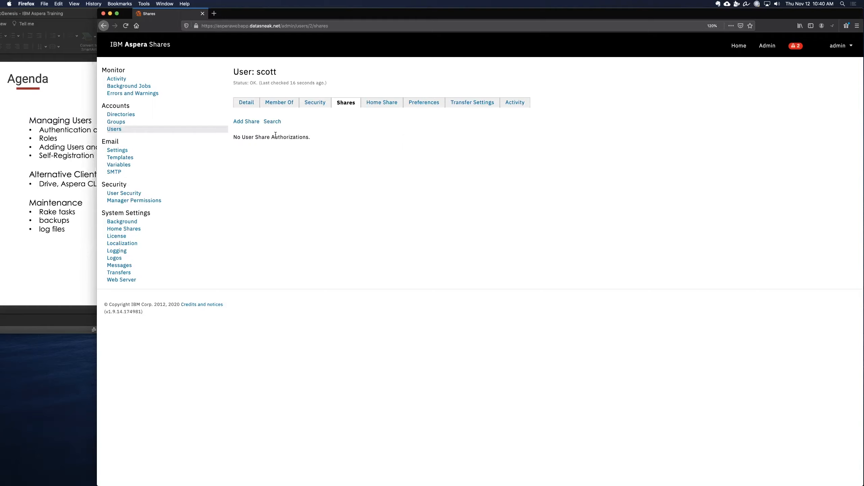
pyautogui.click(257, 122)
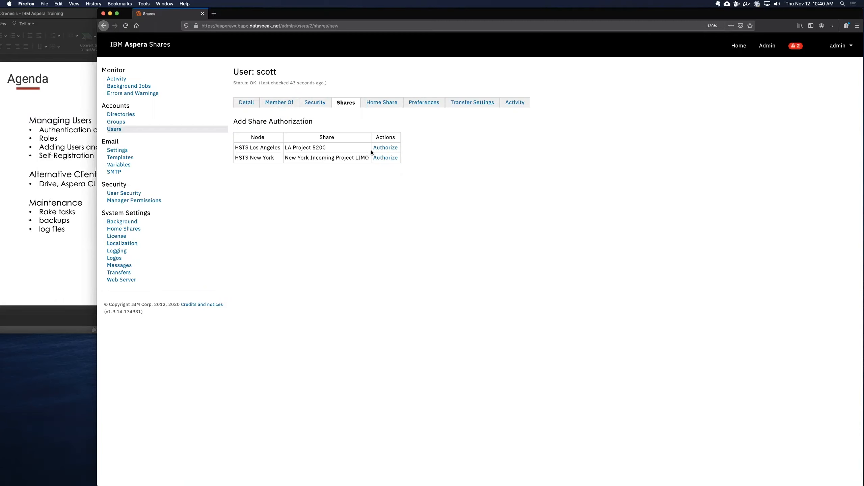
pyautogui.click(381, 148)
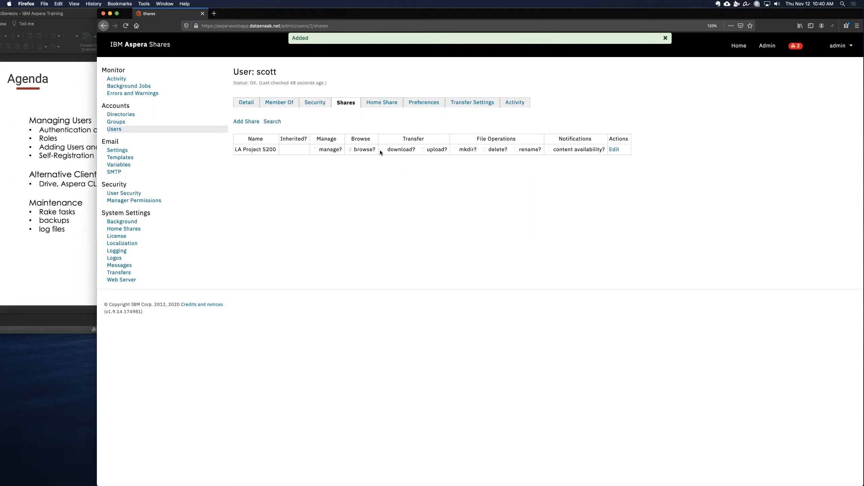
pyautogui.click(613, 150)
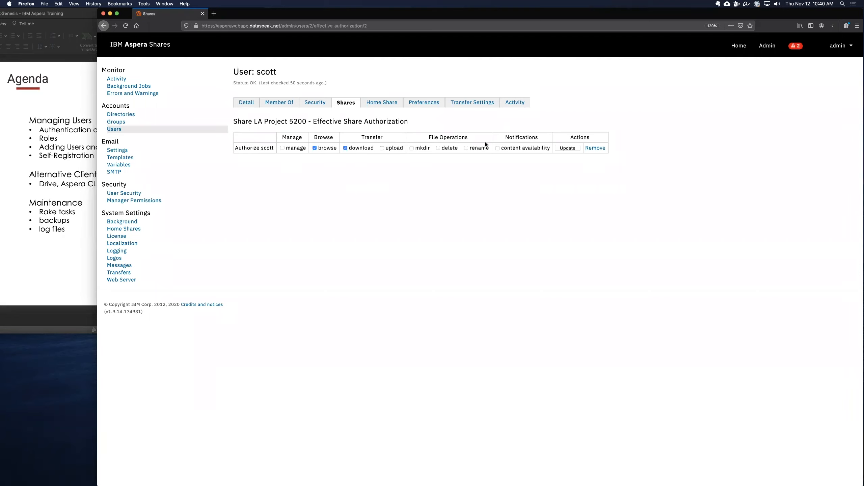
pyautogui.click(561, 148)
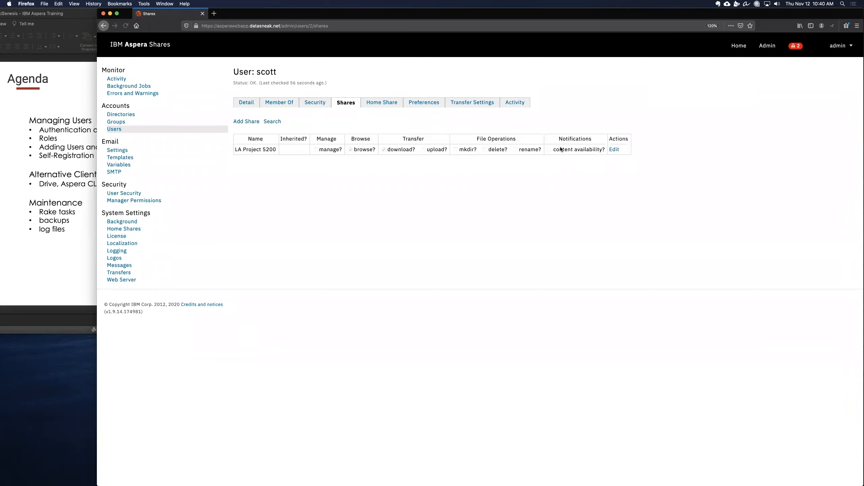
# Step: Authorize the user for the New York Incoming Project LIMO share and allow rename
pyautogui.click(247, 125)
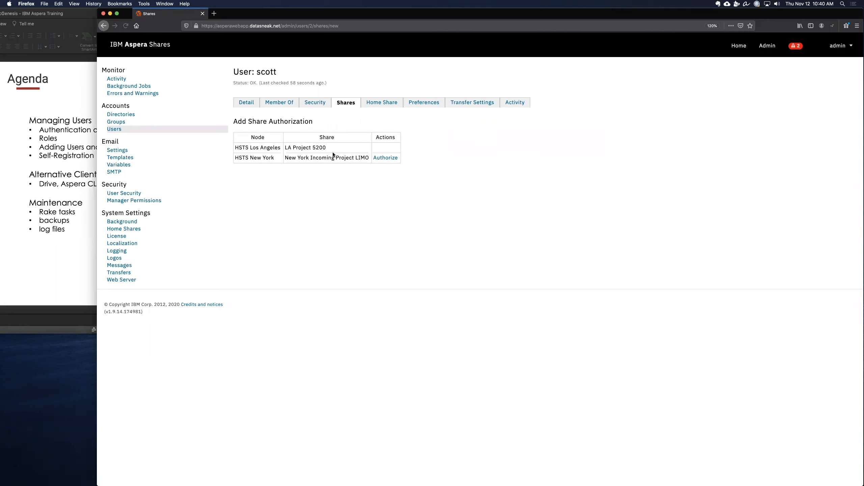
pyautogui.click(390, 157)
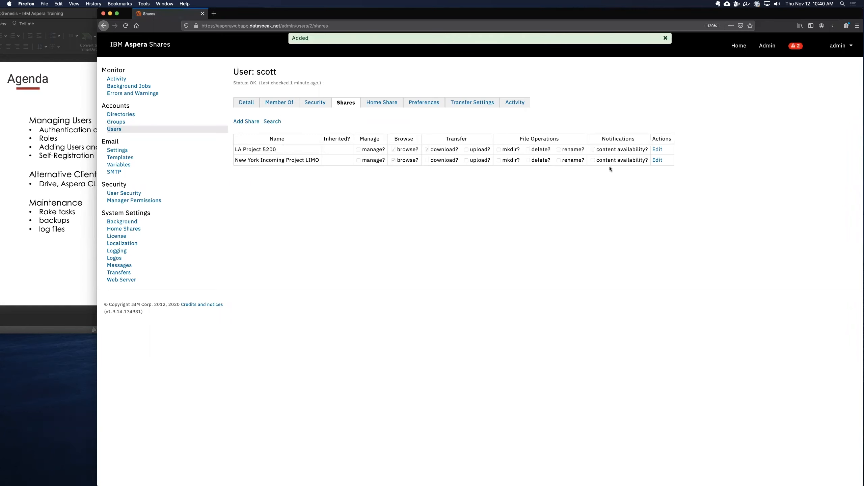
pyautogui.click(656, 160)
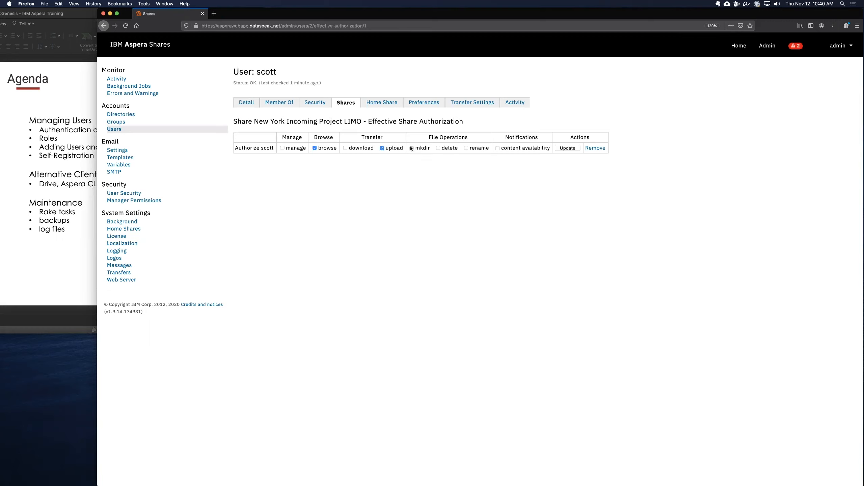
pyautogui.click(465, 148)
pyautogui.click(570, 148)
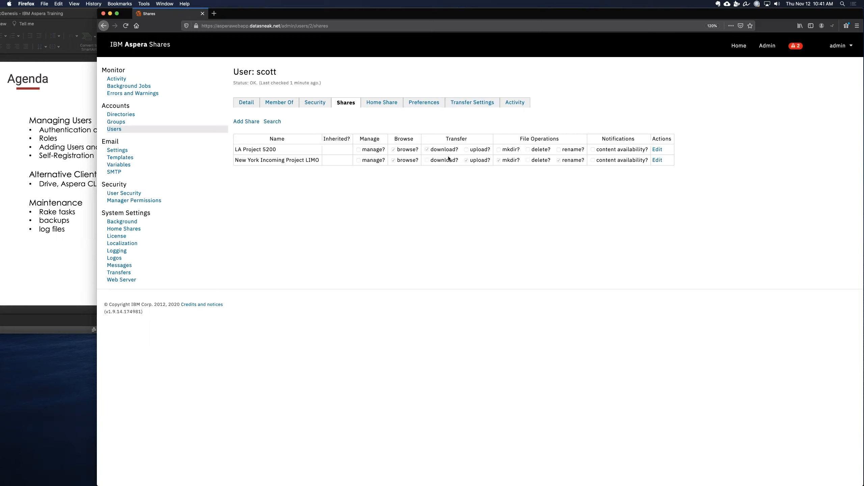
# Step: View the user's home share, preferences and transfer settings pages
pyautogui.click(388, 104)
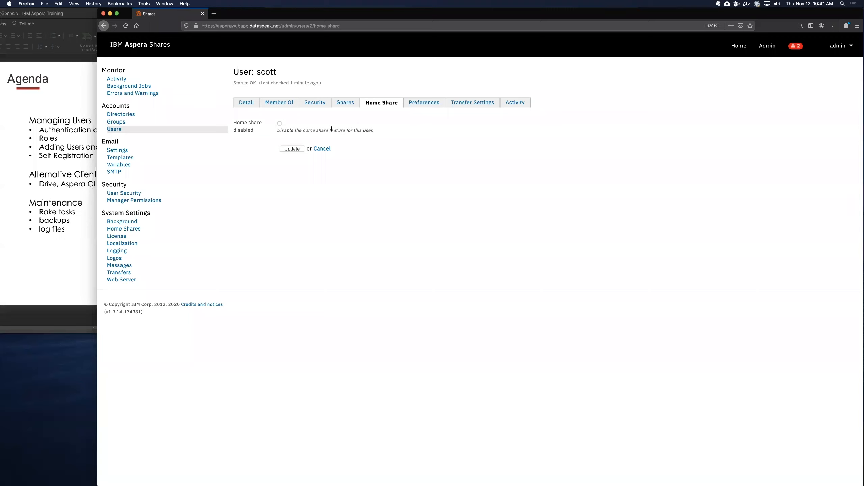
pyautogui.click(427, 108)
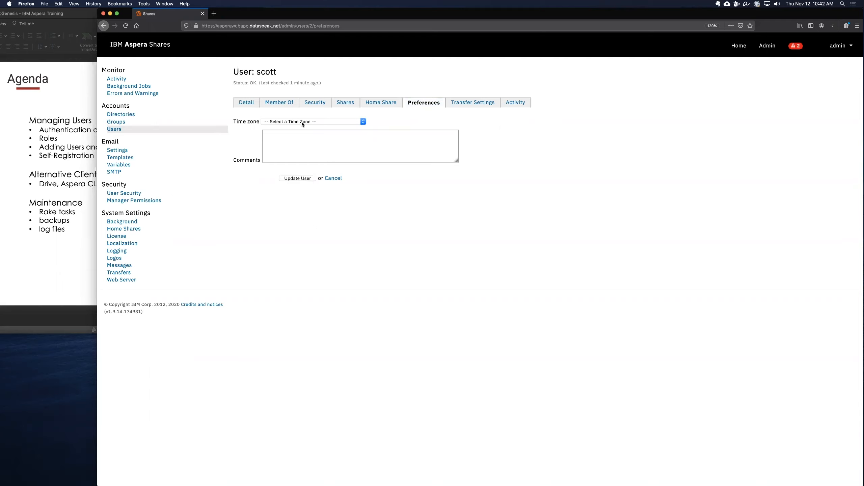
pyautogui.click(310, 139)
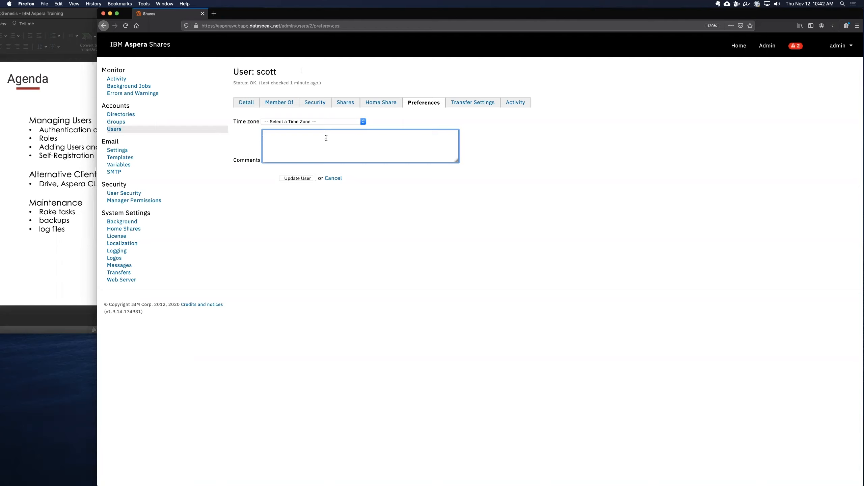
pyautogui.click(486, 105)
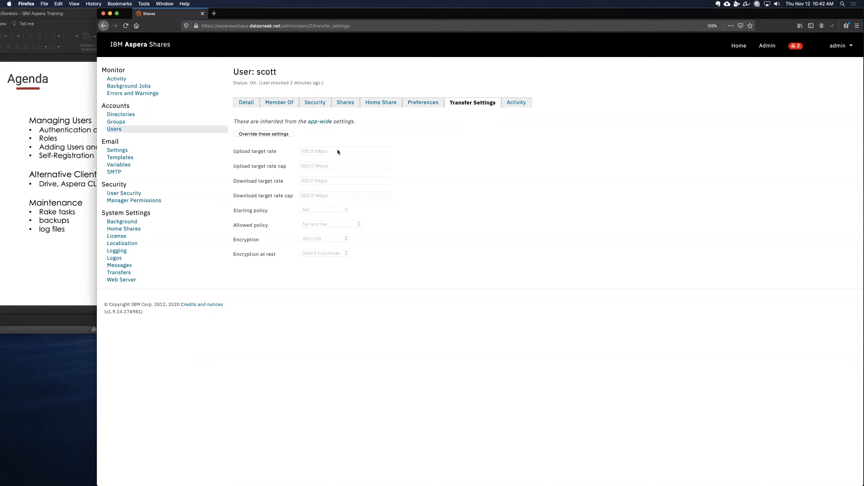
# Step: Override the inherited transfer settings for the user and set upload and download target rates to 200 Mbps
pyautogui.click(262, 134)
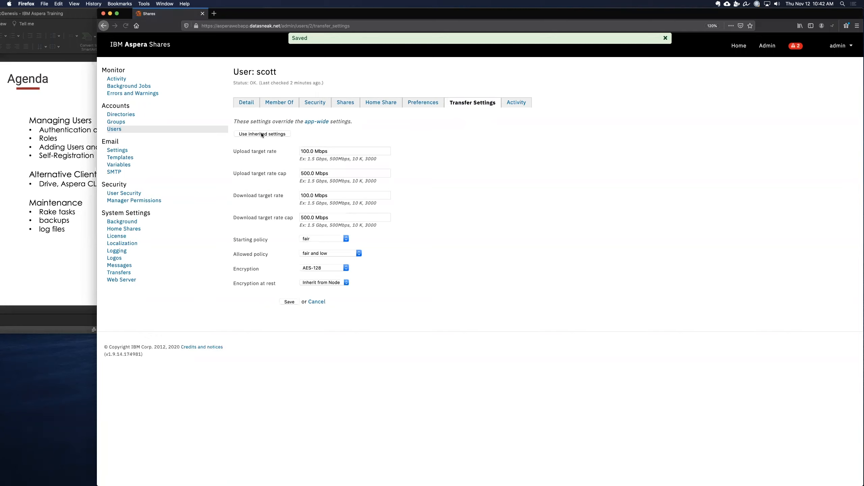
pyautogui.click(300, 151)
pyautogui.press('Delete')
pyautogui.write('2')
pyautogui.moveTo(305, 197); pyautogui.dragTo(296, 195)
pyautogui.write('2')
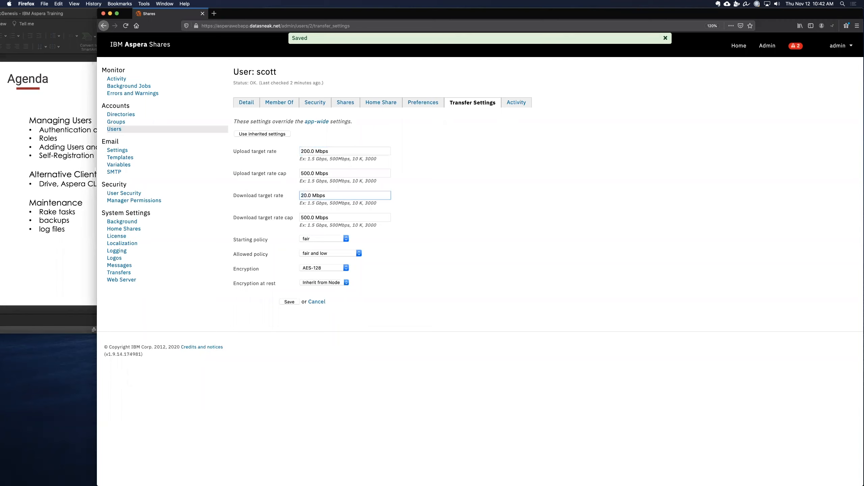
# Step: Set the user's upload target rate cap to 1G
pyautogui.click(303, 174)
pyautogui.moveTo(303, 174); pyautogui.dragTo(293, 174)
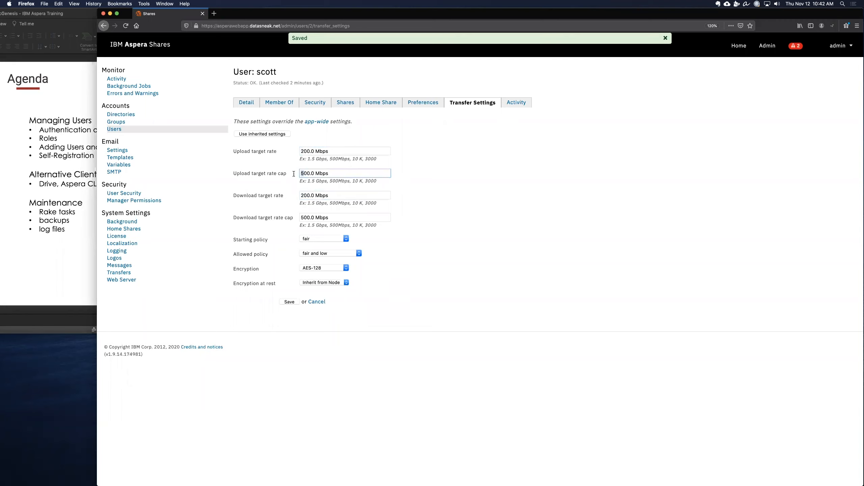
pyautogui.press('super+a')
pyautogui.write('1g')
pyautogui.press('BackSpace')
pyautogui.write('G')
pyautogui.press('Tab')
# Step: Set the user's download target rate cap to 1G and save the transfer settings
pyautogui.press('Tab')
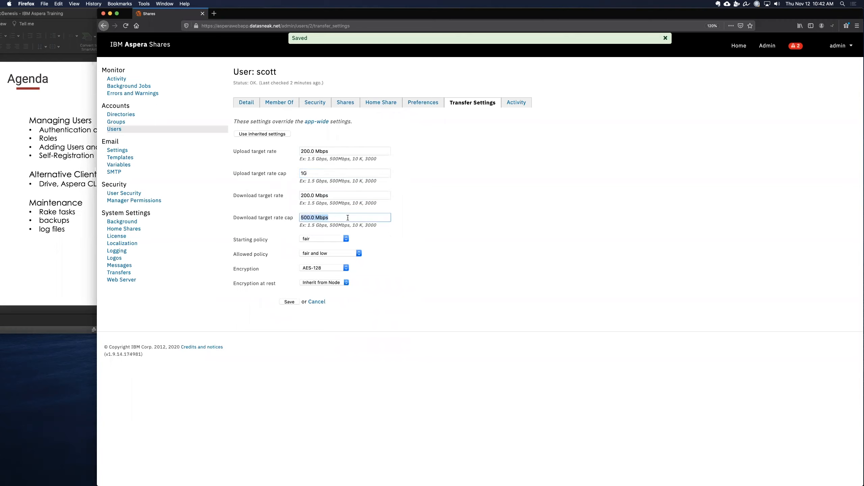
pyautogui.write('1G')
pyautogui.press('Tab')
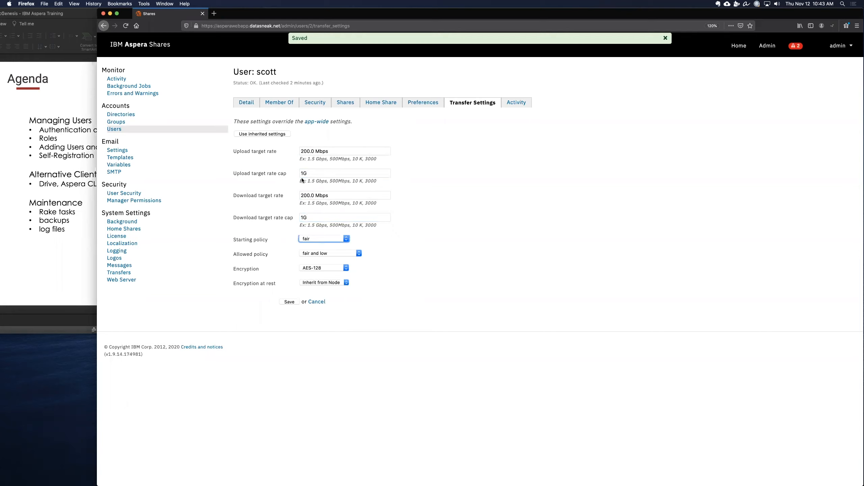
pyautogui.click(289, 302)
# Step: Create a new local database group named Project Managers
pyautogui.click(516, 103)
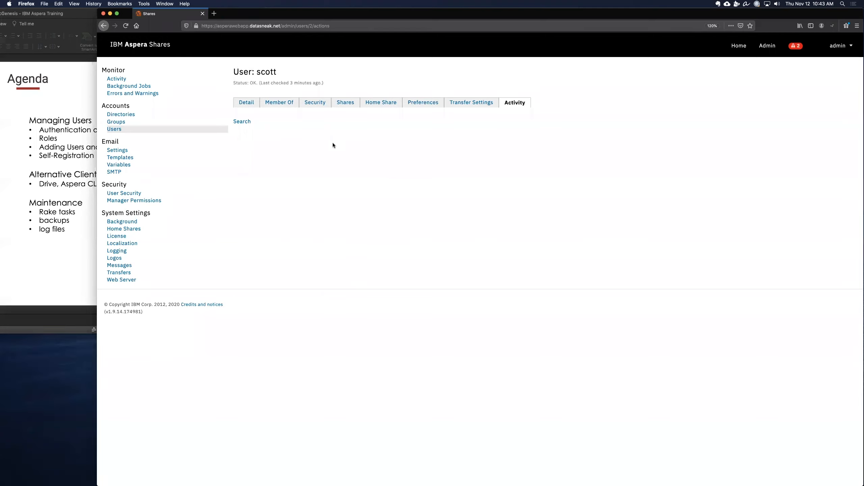
pyautogui.click(115, 123)
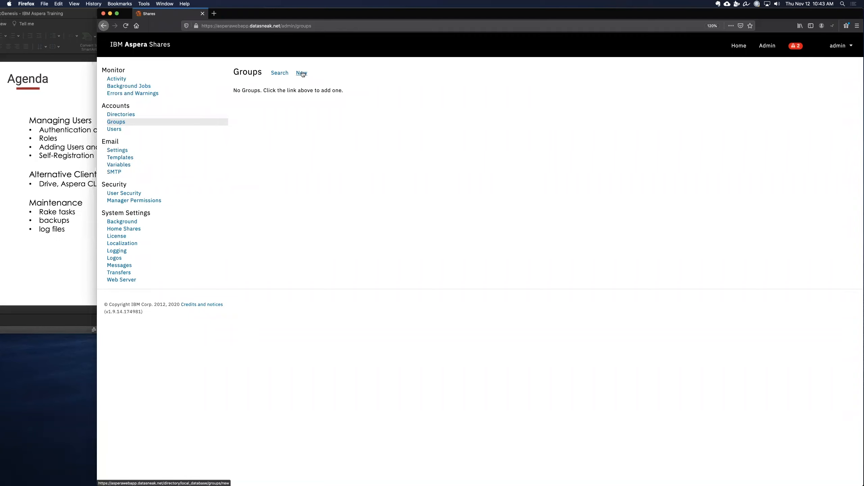
pyautogui.click(302, 73)
pyautogui.click(294, 92)
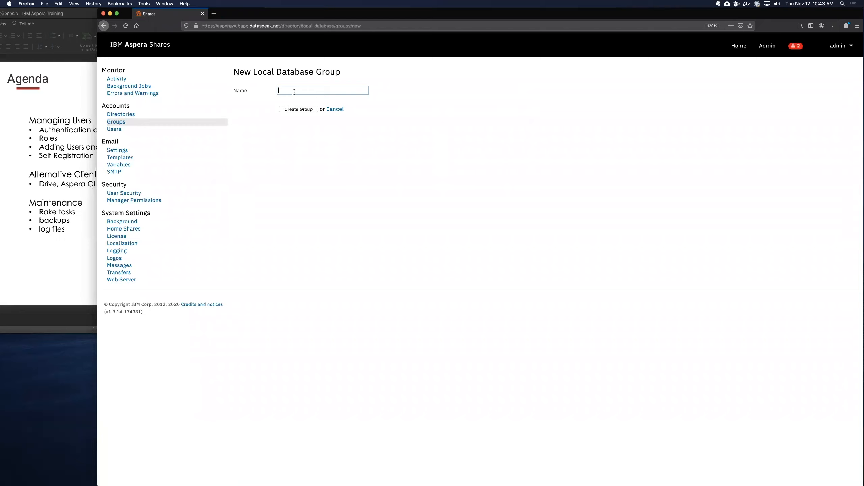
pyautogui.write('Project Managers')
pyautogui.press('Return')
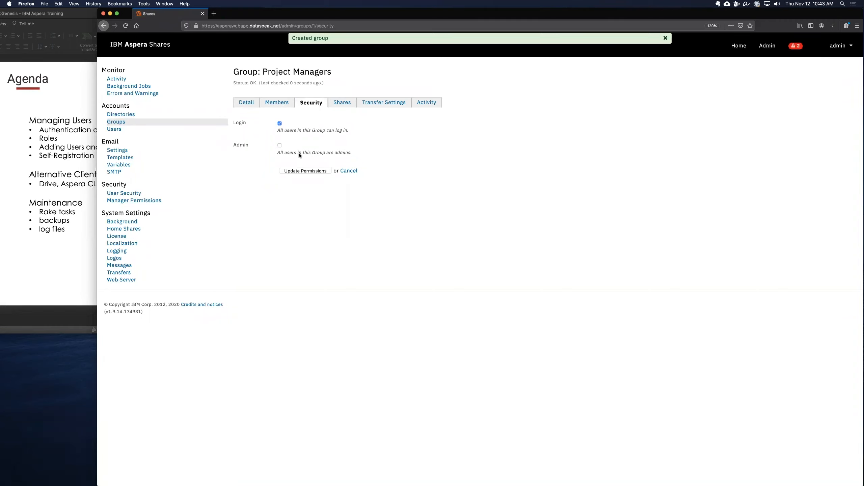
# Step: Save the group's security permissions and authorize it for the New York Incoming Project LIMO share with manage rights
pyautogui.click(302, 170)
pyautogui.click(341, 103)
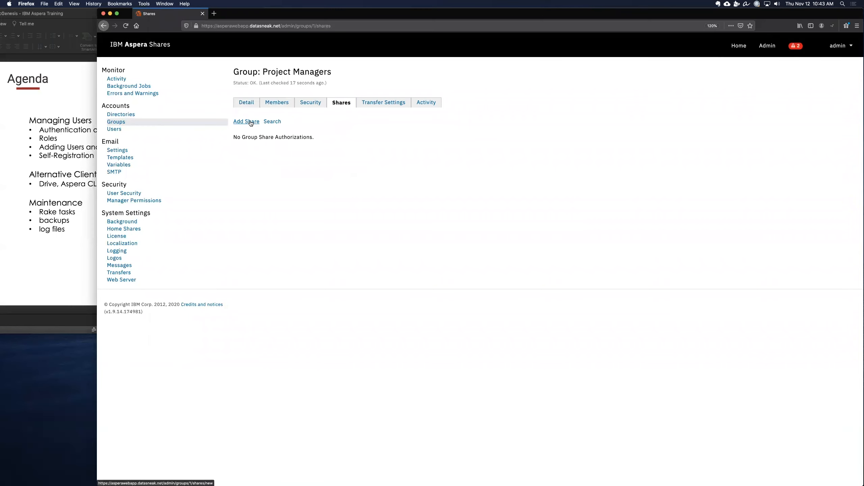
pyautogui.click(251, 122)
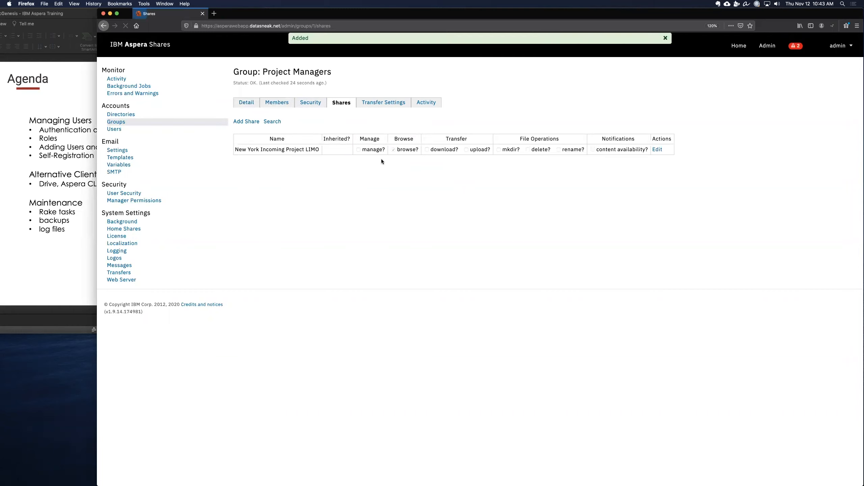
pyautogui.click(657, 149)
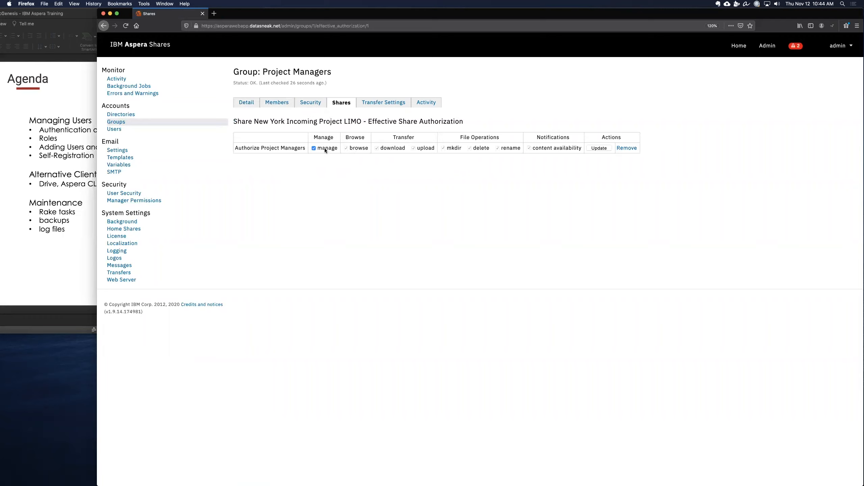
pyautogui.click(604, 148)
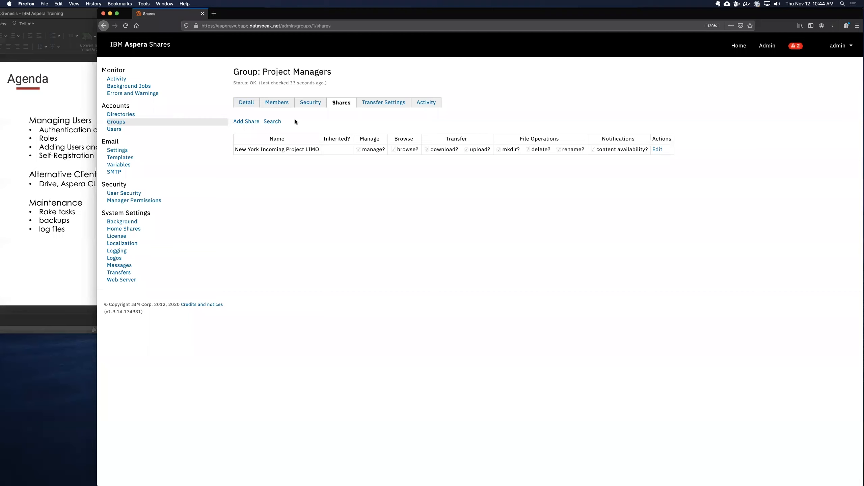
# Step: View the group's inherited transfer settings and the directories list
pyautogui.click(392, 103)
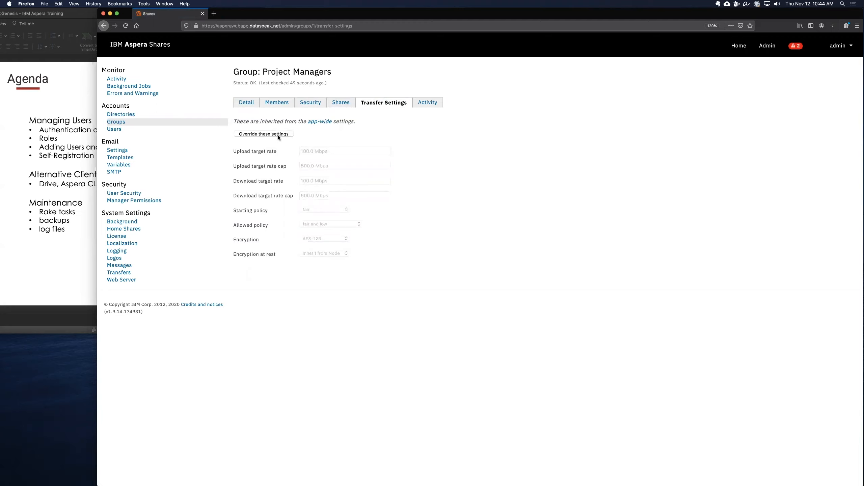
pyautogui.click(124, 116)
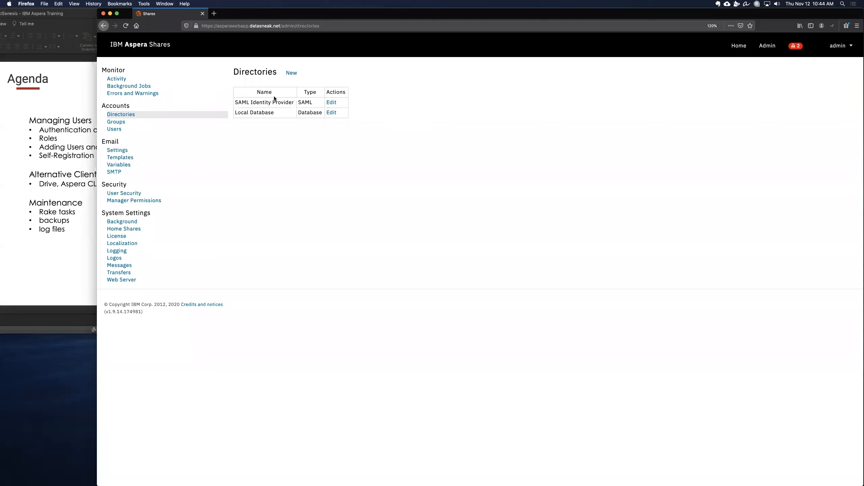
# Step: Start a new Active Directory LDAP directory on port 636 with simple bind, leaving without creating it
pyautogui.click(290, 72)
pyautogui.click(296, 89)
pyautogui.click(305, 89)
pyautogui.click(305, 89)
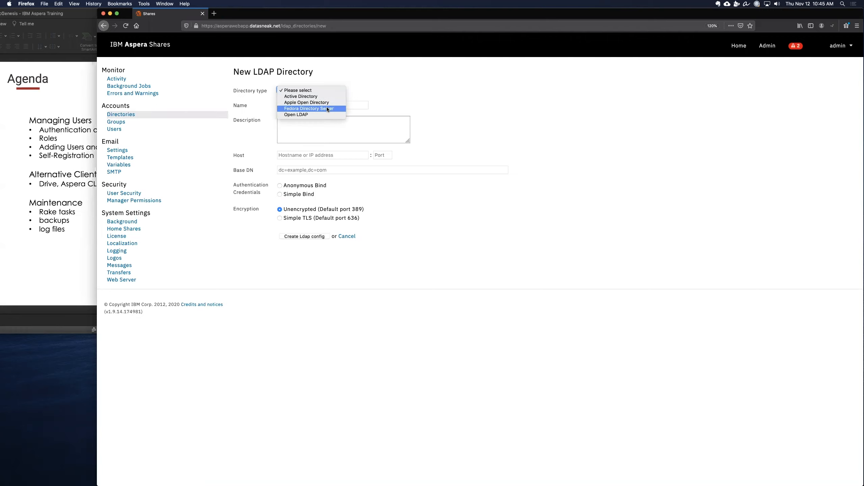
pyautogui.click(329, 96)
pyautogui.click(323, 103)
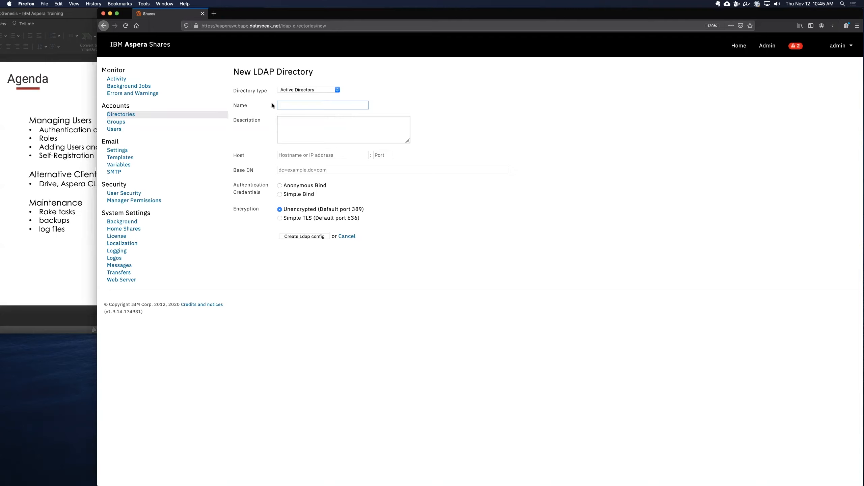
pyautogui.click(304, 155)
pyautogui.press('Tab')
pyautogui.write('636')
pyautogui.click(315, 170)
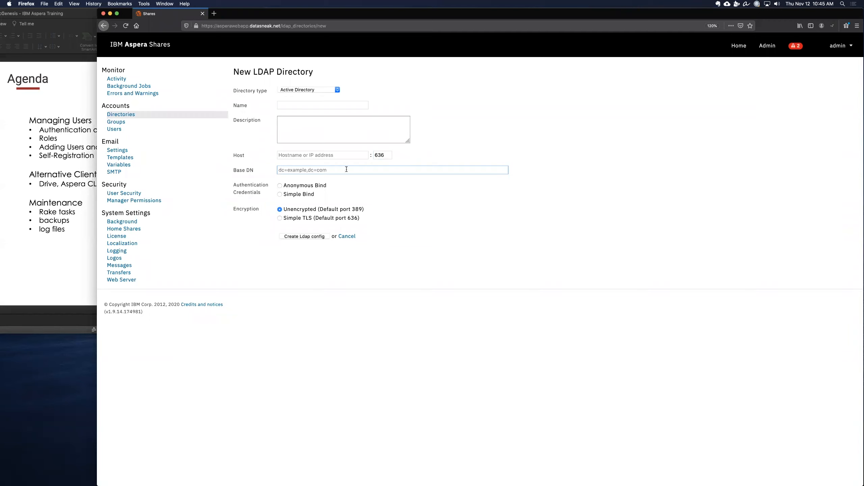
pyautogui.click(279, 195)
pyautogui.click(339, 206)
pyautogui.click(337, 216)
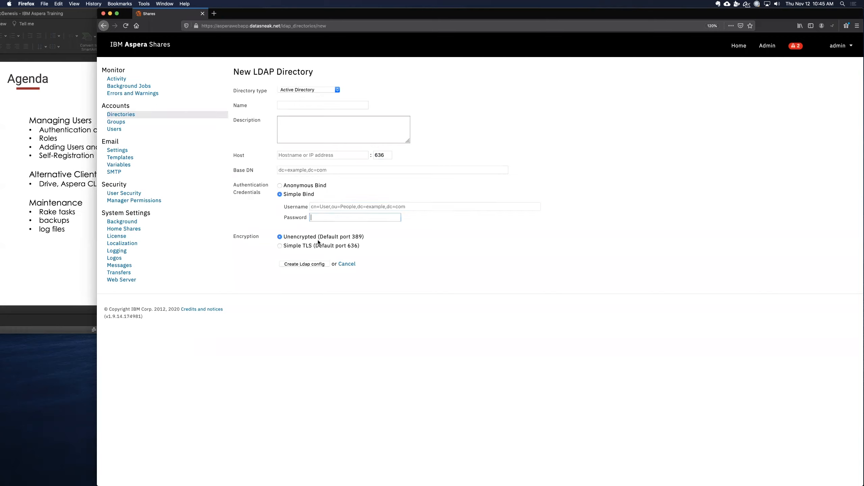
pyautogui.click(333, 207)
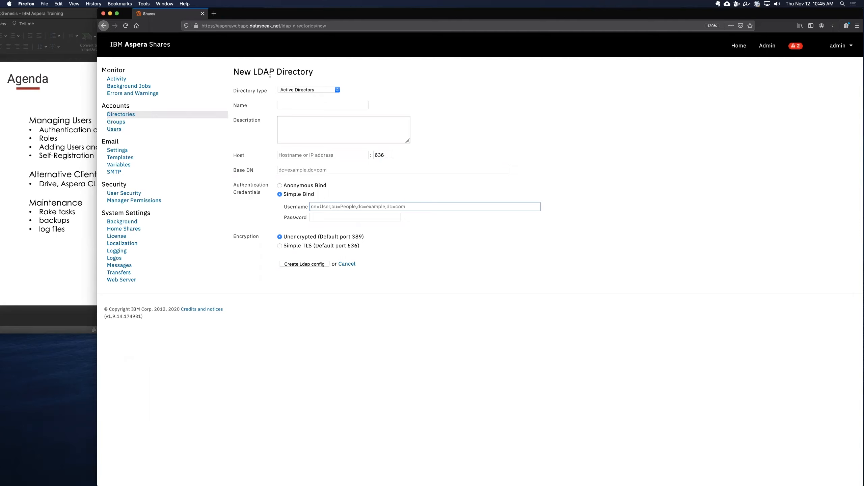
pyautogui.click(119, 129)
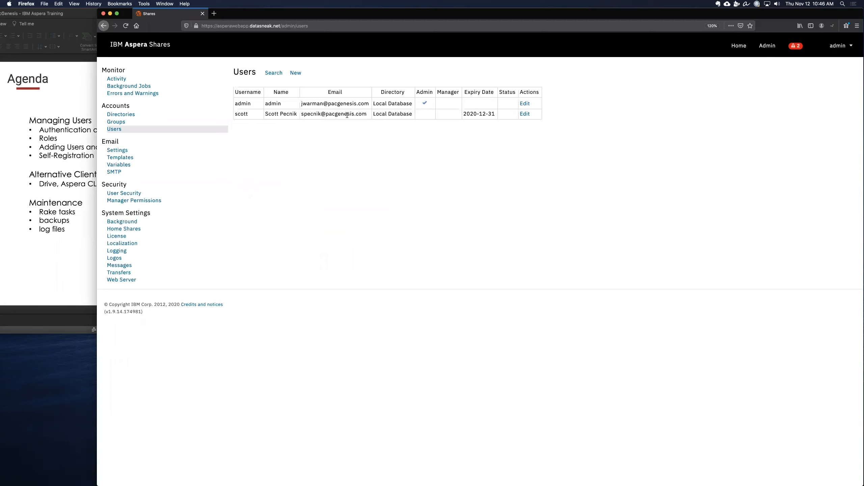
# Step: Examine the SAML Identity Provider directory's configuration page
pyautogui.click(121, 115)
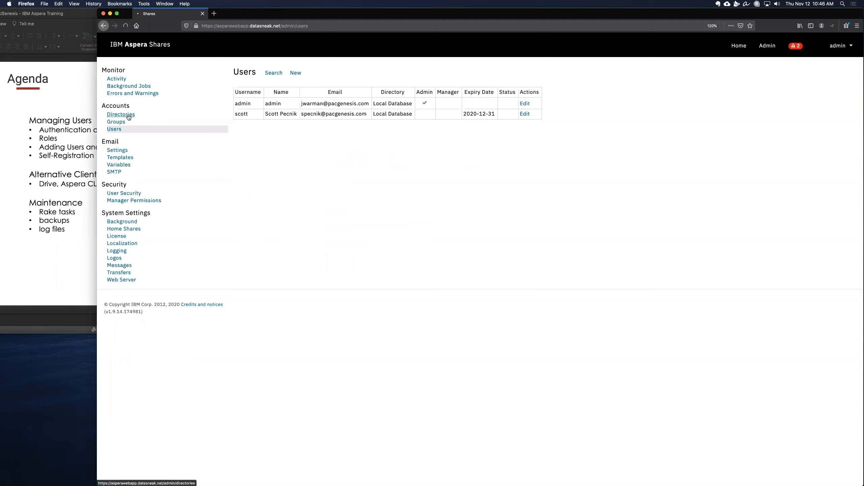
pyautogui.click(327, 103)
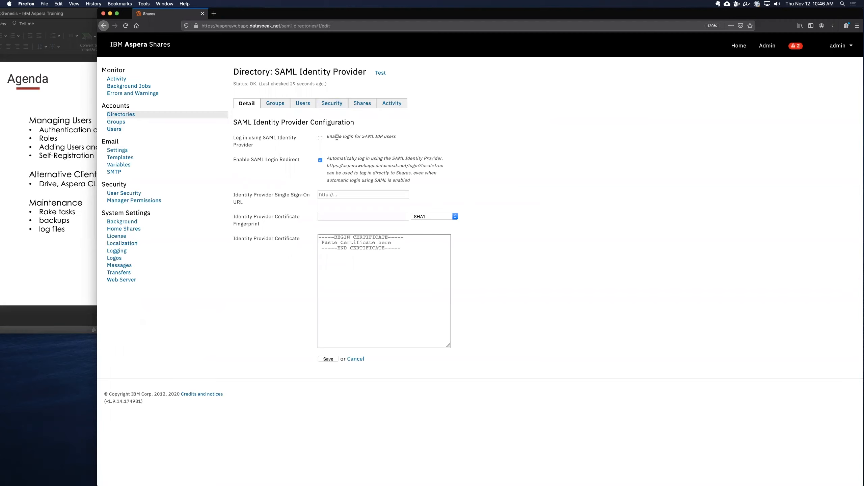
pyautogui.click(368, 197)
pyautogui.click(355, 220)
pyautogui.click(282, 106)
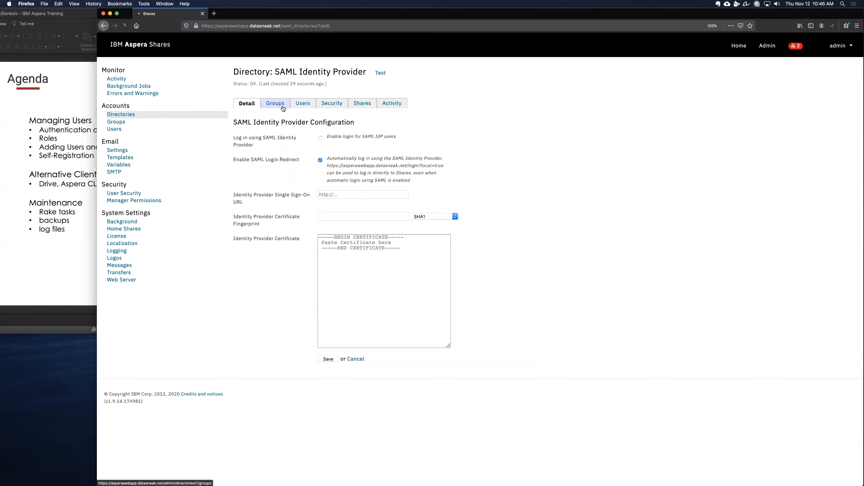
pyautogui.click(253, 106)
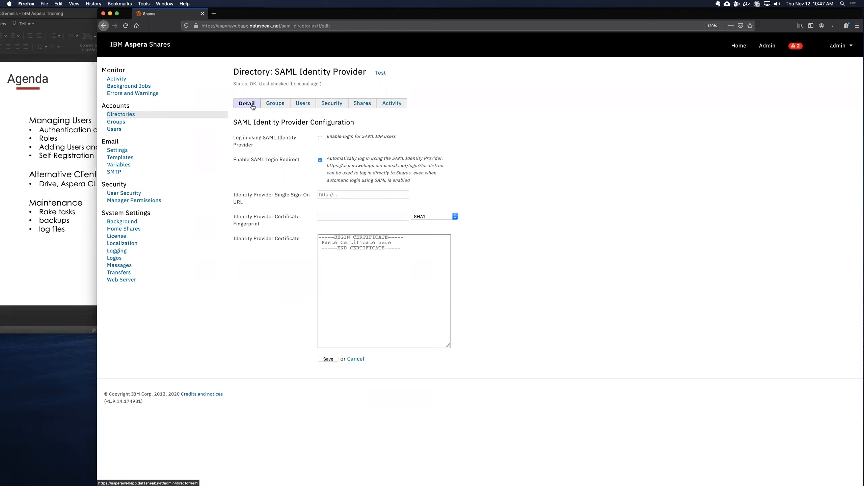
# Step: Try setting user self registration to Moderated in user security
pyautogui.click(136, 193)
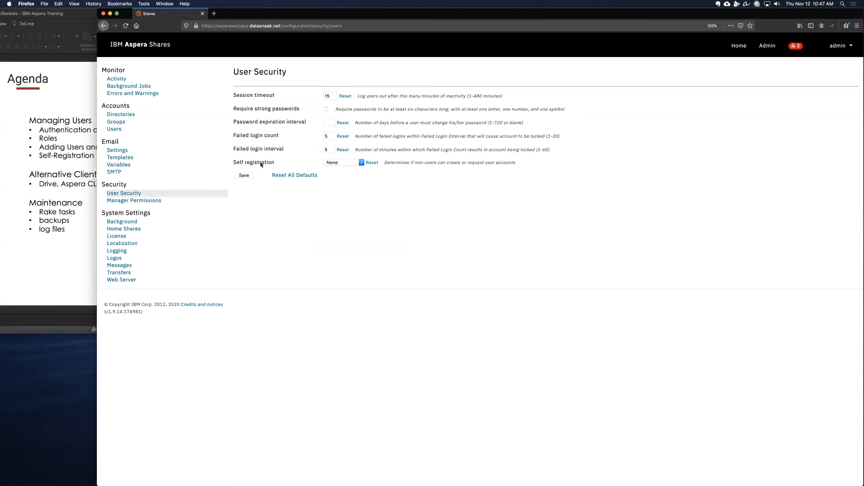
pyautogui.moveTo(233, 164); pyautogui.dragTo(231, 163)
pyautogui.click(352, 166)
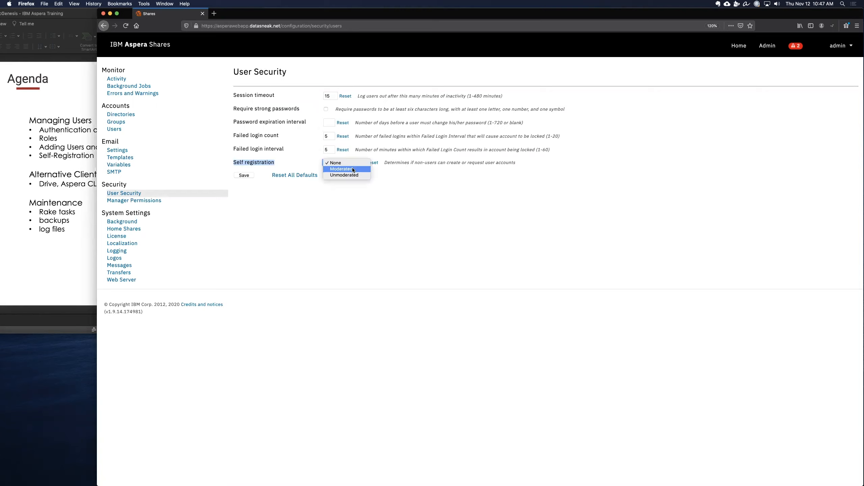
pyautogui.click(354, 174)
pyautogui.click(354, 164)
pyautogui.click(353, 157)
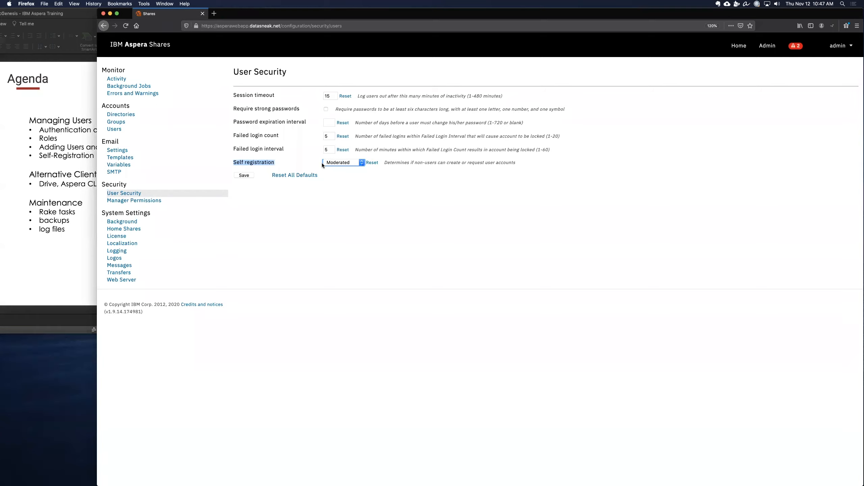
# Step: Log out of the admin account
pyautogui.click(109, 129)
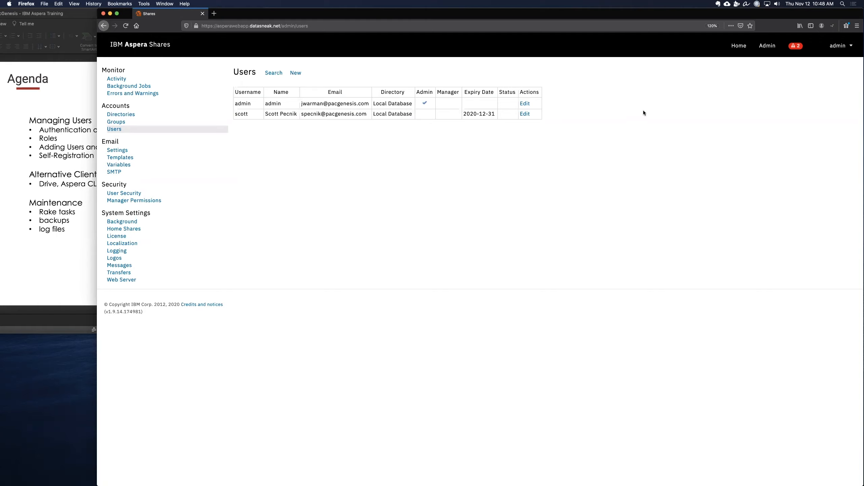
pyautogui.click(739, 46)
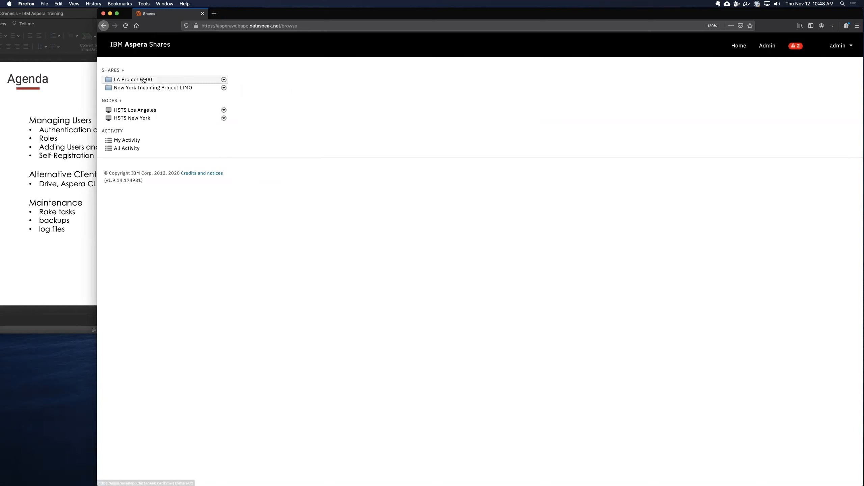
pyautogui.click(852, 48)
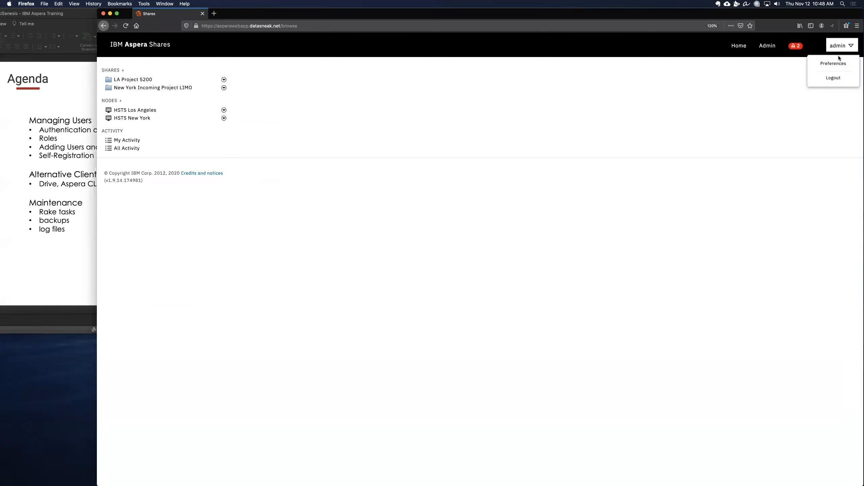
pyautogui.click(833, 77)
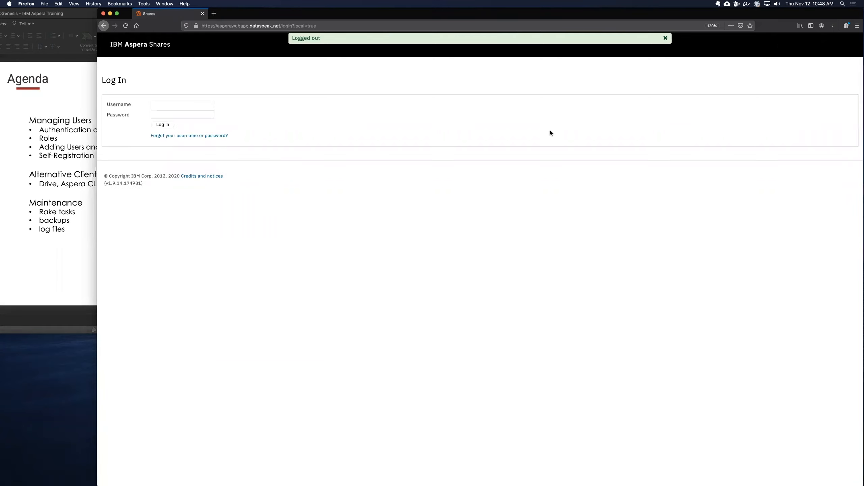
# Step: Log in as the new local user with their username and account password
pyautogui.click(169, 104)
pyautogui.write('scott')
pyautogui.press('Tab')
pyautogui.write('••••••••••')
pyautogui.press('Return')
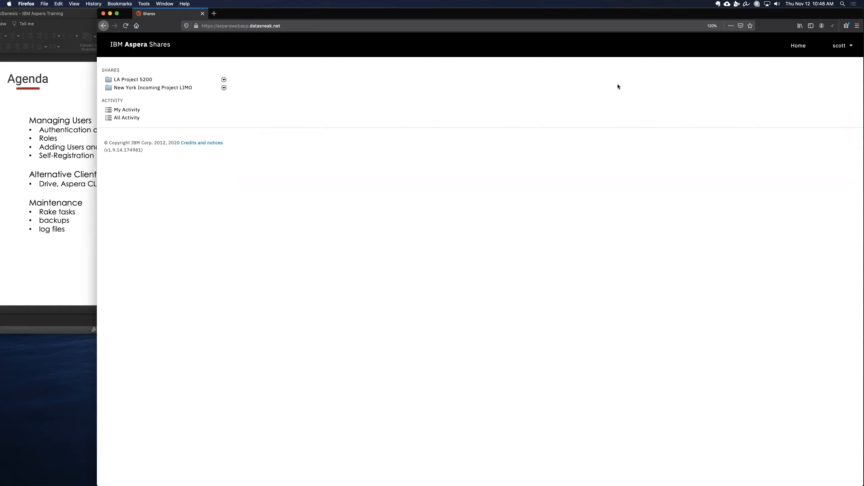
# Step: Browse the LA Project 5200 and New York Incoming Project LIMO shares as the user
pyautogui.click(137, 80)
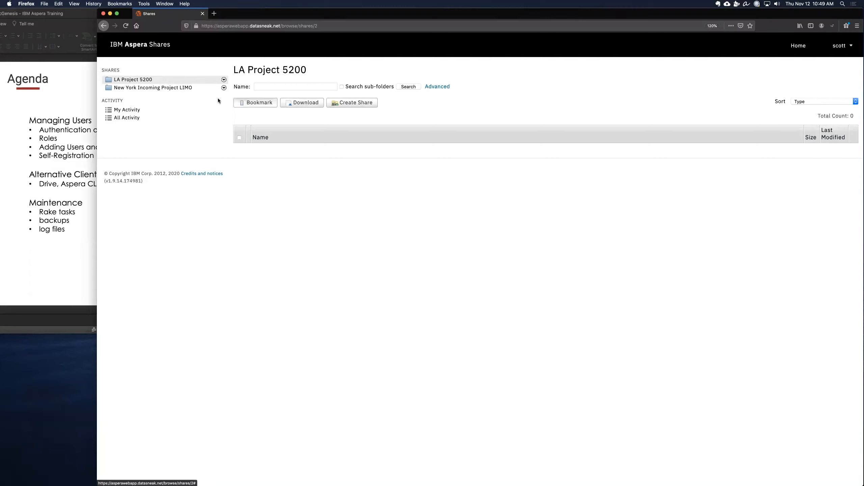
pyautogui.click(177, 88)
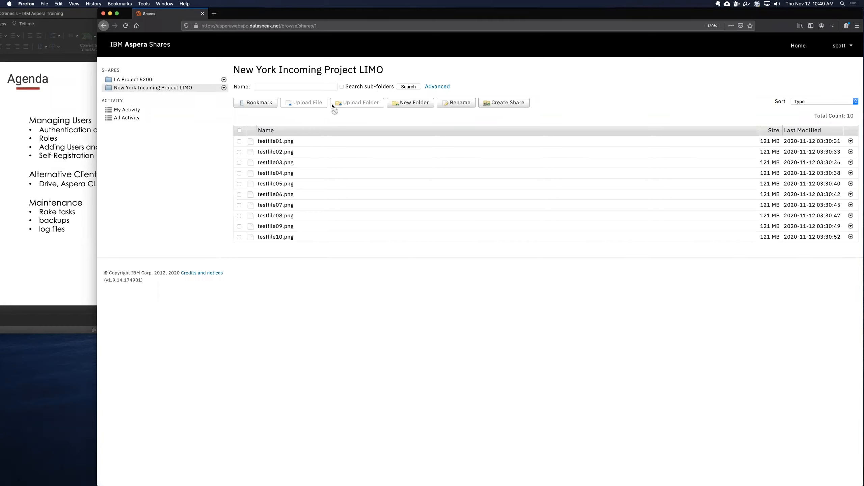
pyautogui.click(140, 80)
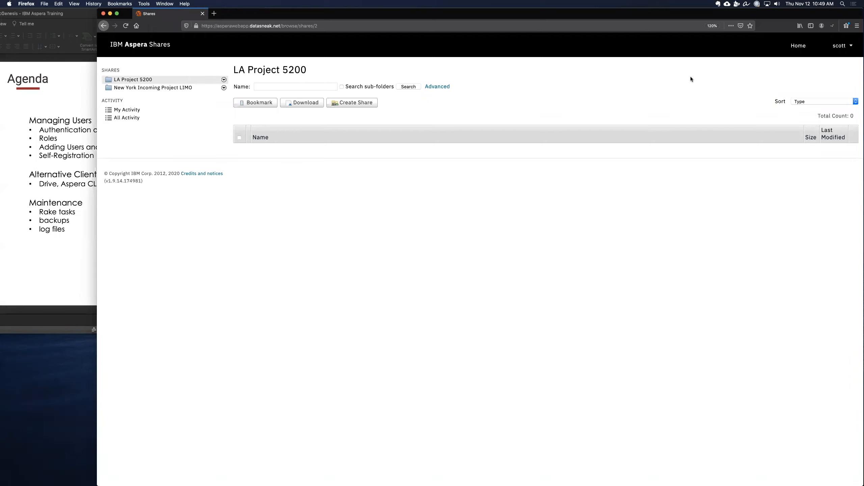
pyautogui.press('super+Left')
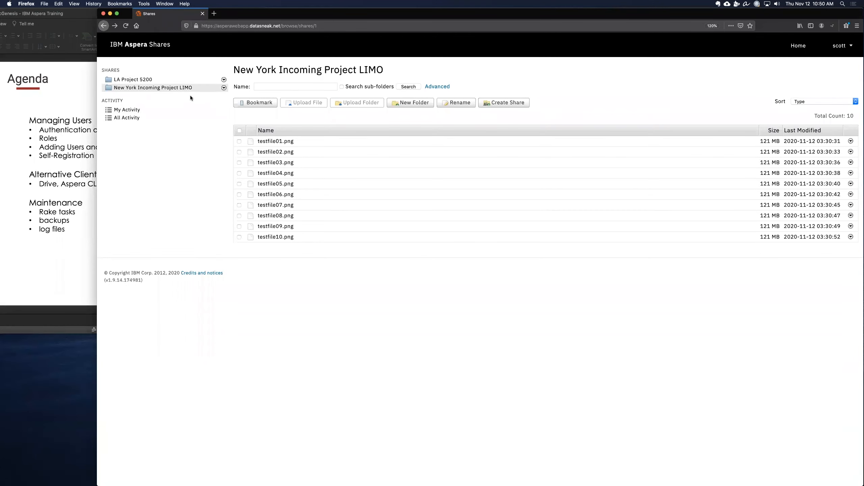
pyautogui.click(136, 81)
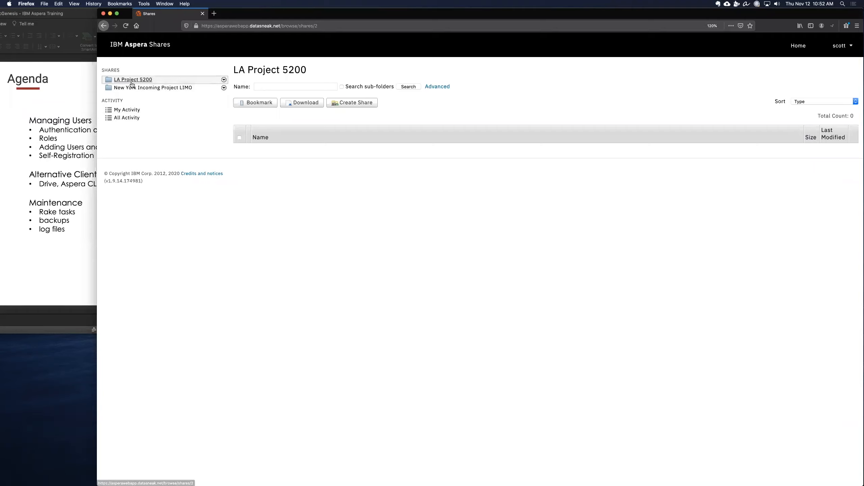
pyautogui.click(148, 81)
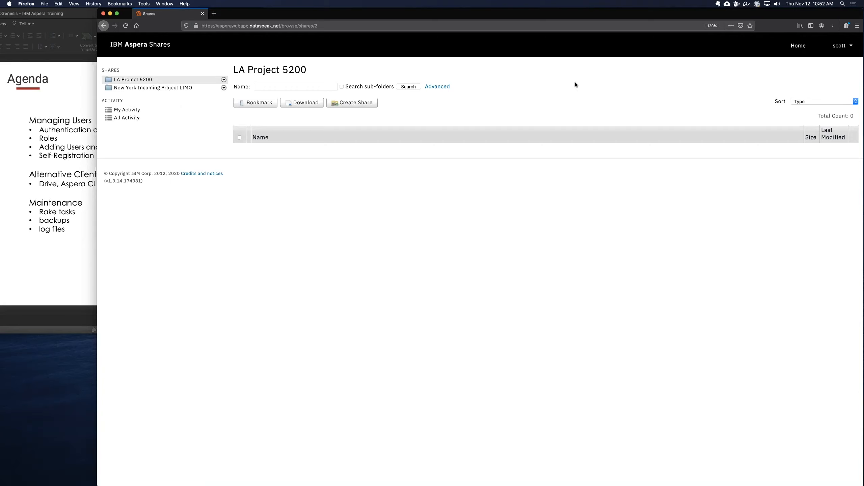
# Step: Launch IBM Aspera Drive and start its account wizard, choosing IBM Aspera Shares as the product to link
pyautogui.press('super+space')
pyautogui.write('Dr')
pyautogui.press('Return')
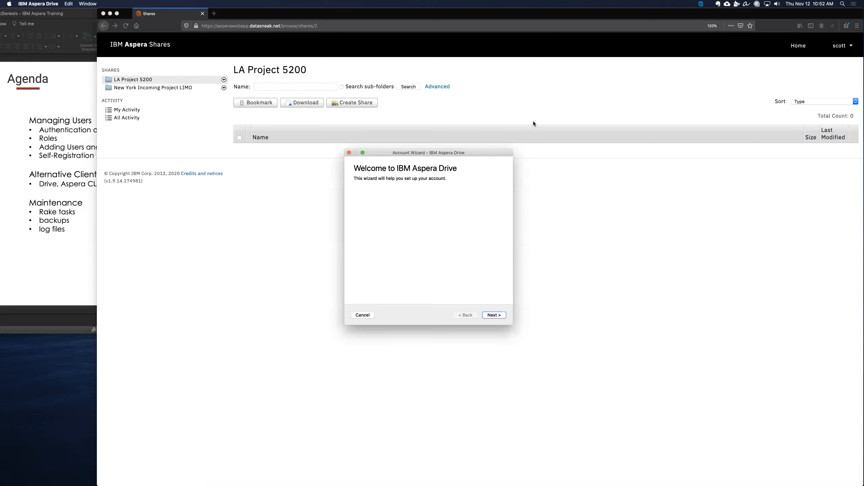
pyautogui.click(494, 315)
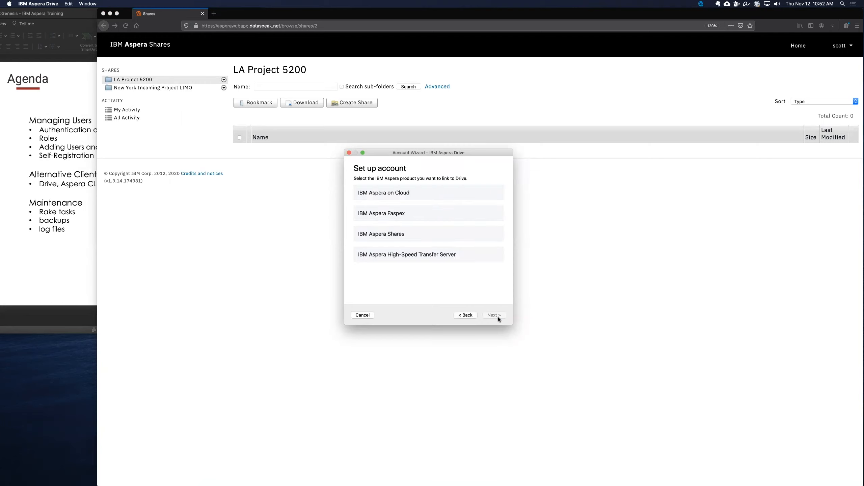
pyautogui.click(400, 235)
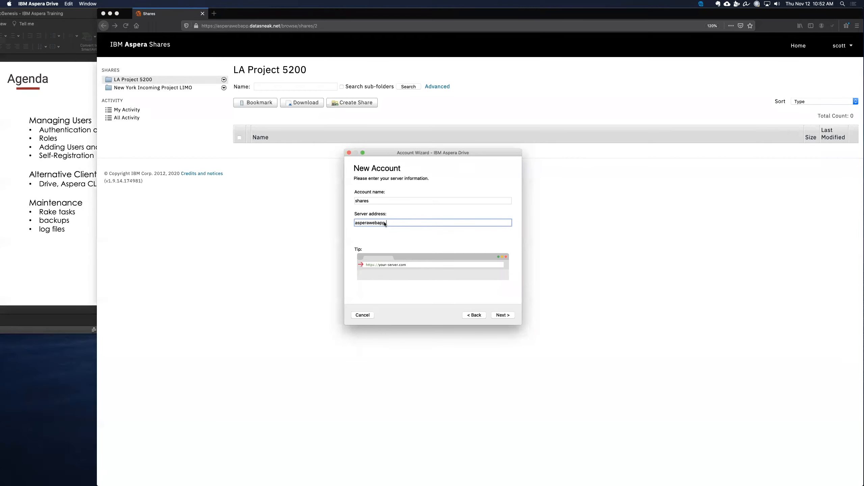
# Step: Set the server address to asperawebapp.datasneak.net and sign in with user name admin and the account password
pyautogui.write('asperawebapp.datasneak.net')
pyautogui.press('Return')
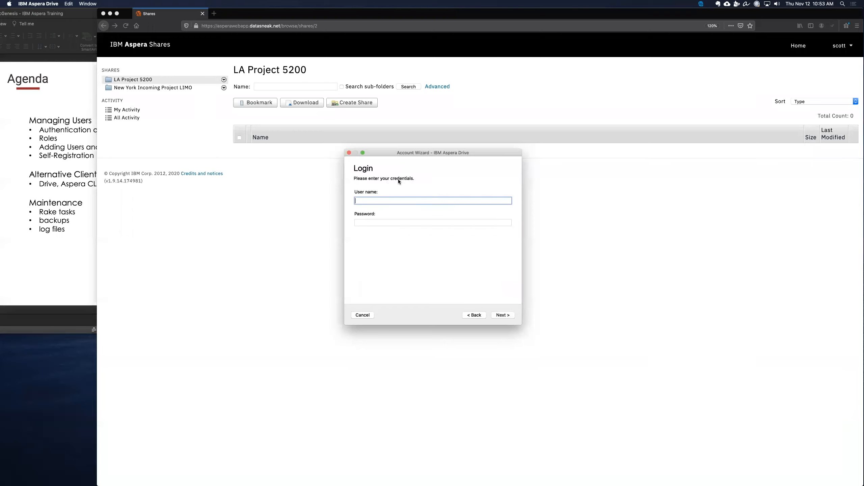
pyautogui.write('admin')
pyautogui.press('Tab')
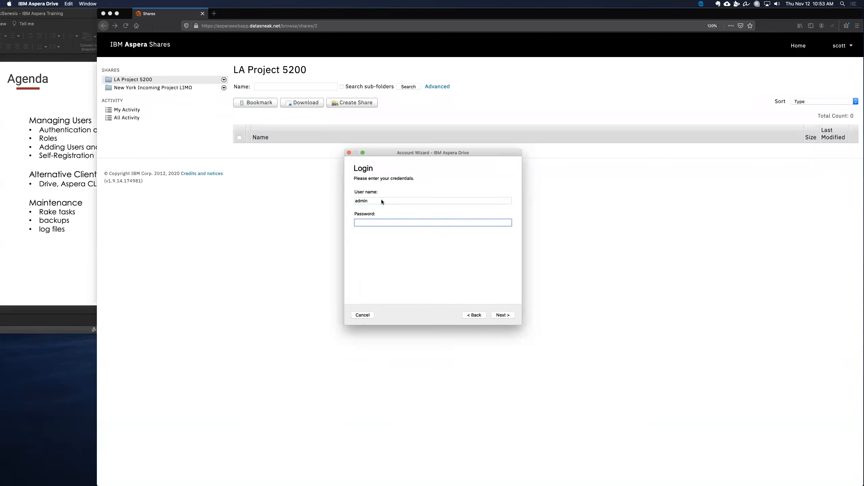
pyautogui.press('Return')
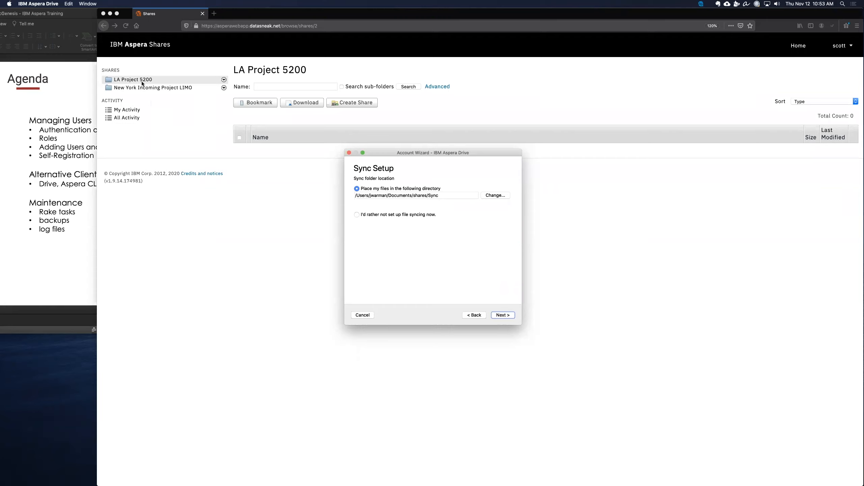
# Step: Opt out of setting up file syncing now and finish the account setup
pyautogui.click(357, 214)
pyautogui.click(508, 316)
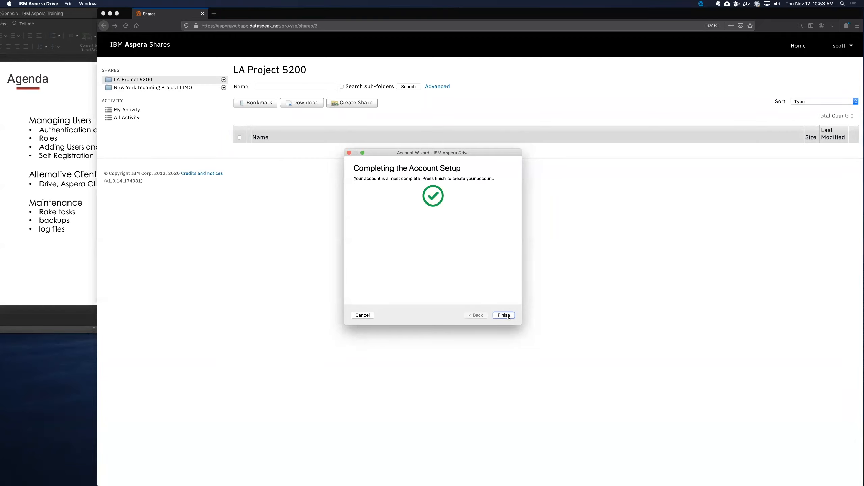
pyautogui.click(508, 316)
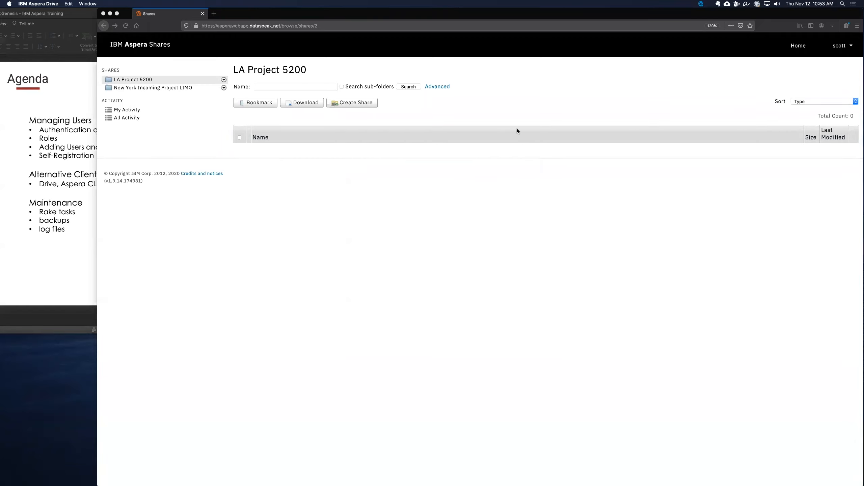
# Step: Open the IBM Aspera Drive browser window and browse the LA Project 5200 and New York Incoming Project LIMO shares
pyautogui.click(700, 3)
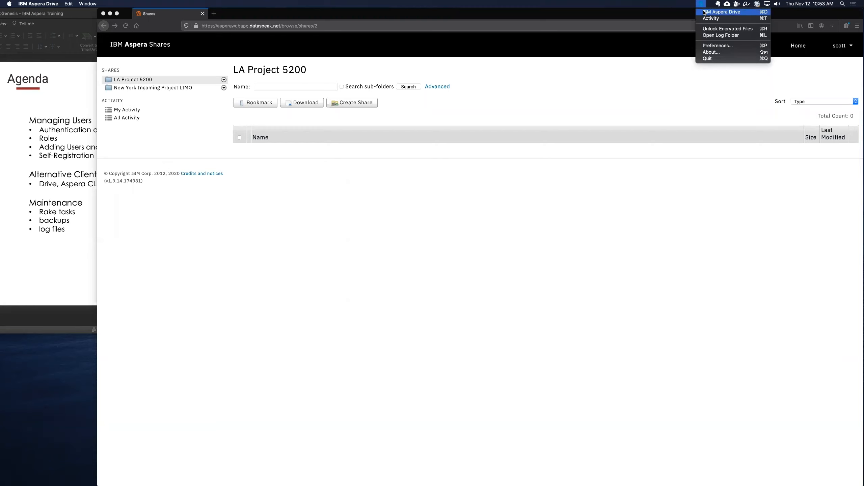
pyautogui.click(704, 12)
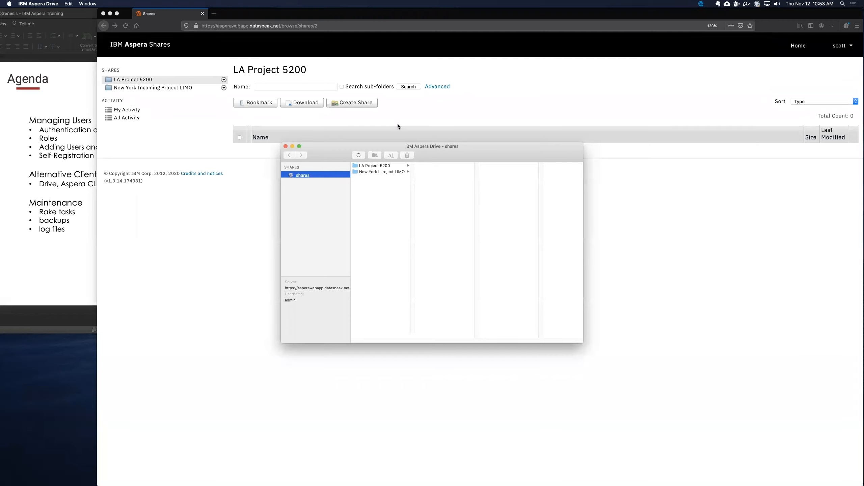
pyautogui.moveTo(336, 144); pyautogui.dragTo(318, 98)
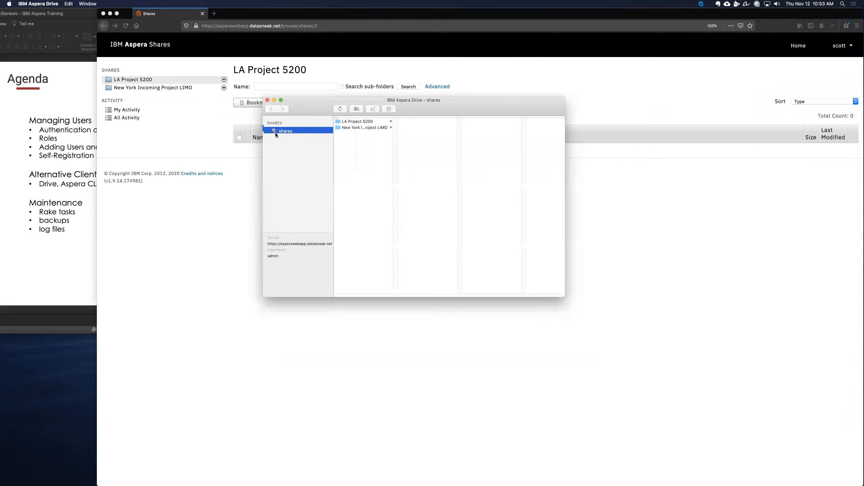
pyautogui.click(361, 119)
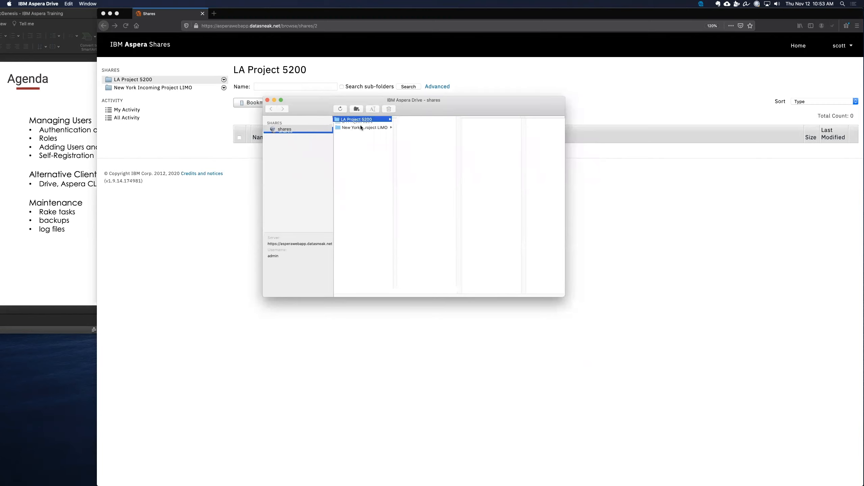
pyautogui.click(360, 127)
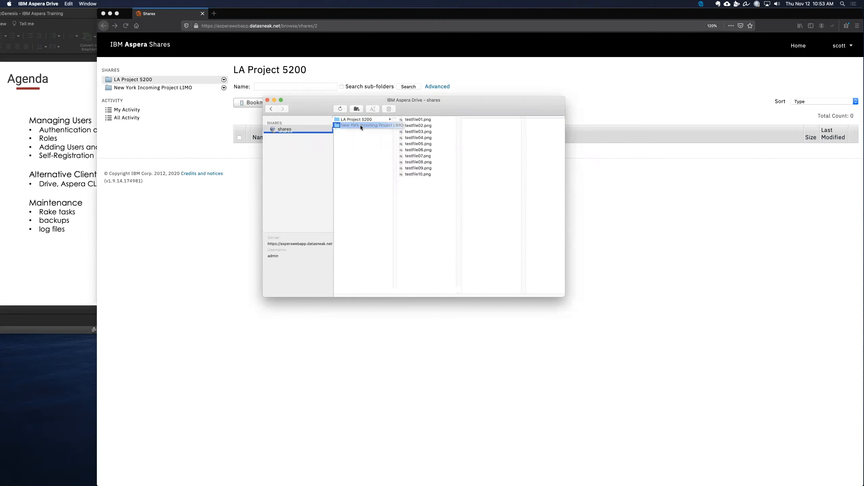
# Step: Select testfile04.png through testfile06.png in New York Incoming Project LIMO and download them to the desktop
pyautogui.click(423, 137)
pyautogui.keyDown('shift'); pyautogui.click(425, 143); pyautogui.keyUp('shift')
pyautogui.keyDown('shift'); pyautogui.click(427, 150); pyautogui.keyUp('shift')
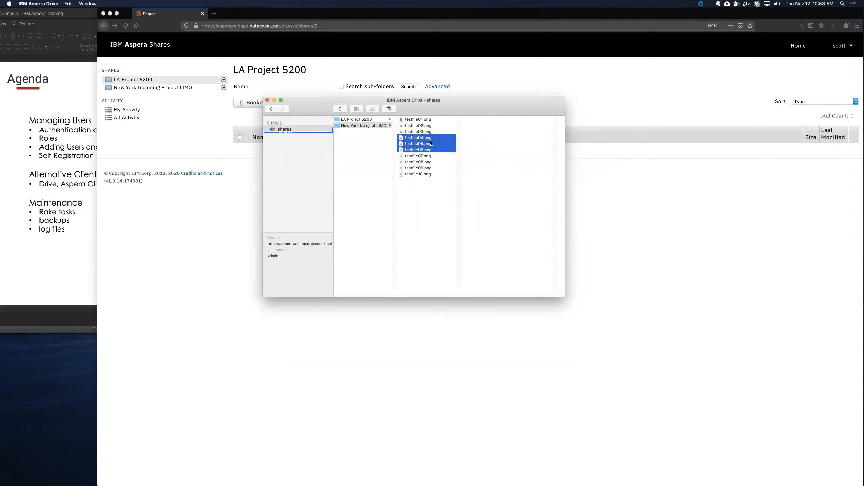
pyautogui.moveTo(430, 143); pyautogui.dragTo(66, 375)
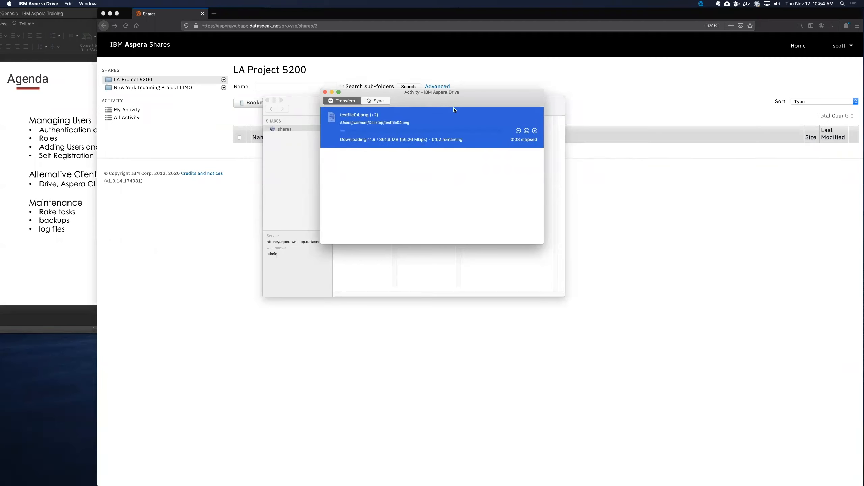
# Step: Check the download progress in the Activity window, then close it
pyautogui.moveTo(453, 100); pyautogui.dragTo(543, 64)
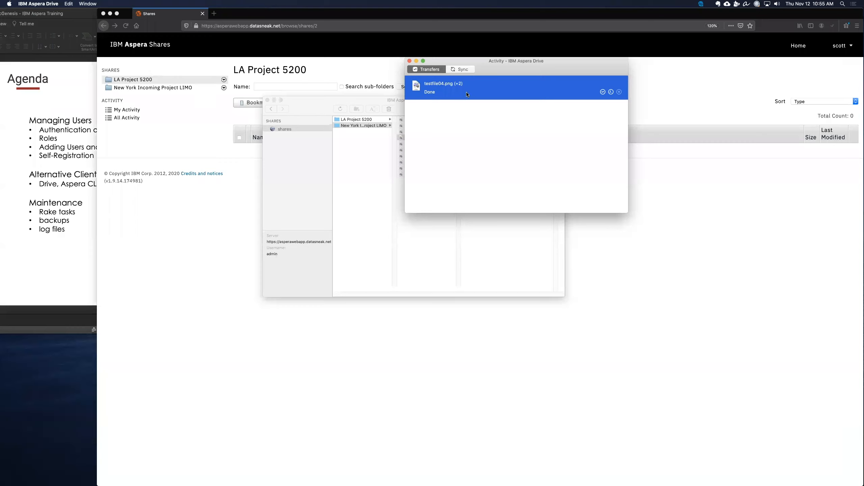
pyautogui.click(409, 61)
pyautogui.moveTo(446, 104); pyautogui.dragTo(502, 66)
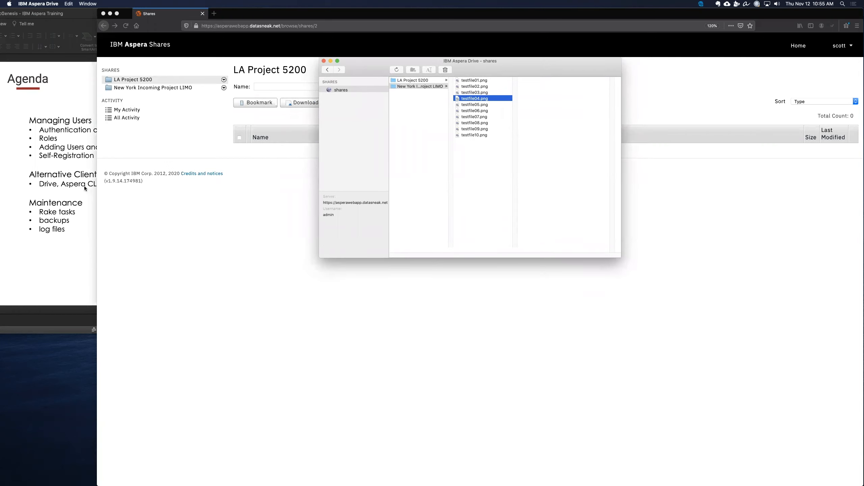